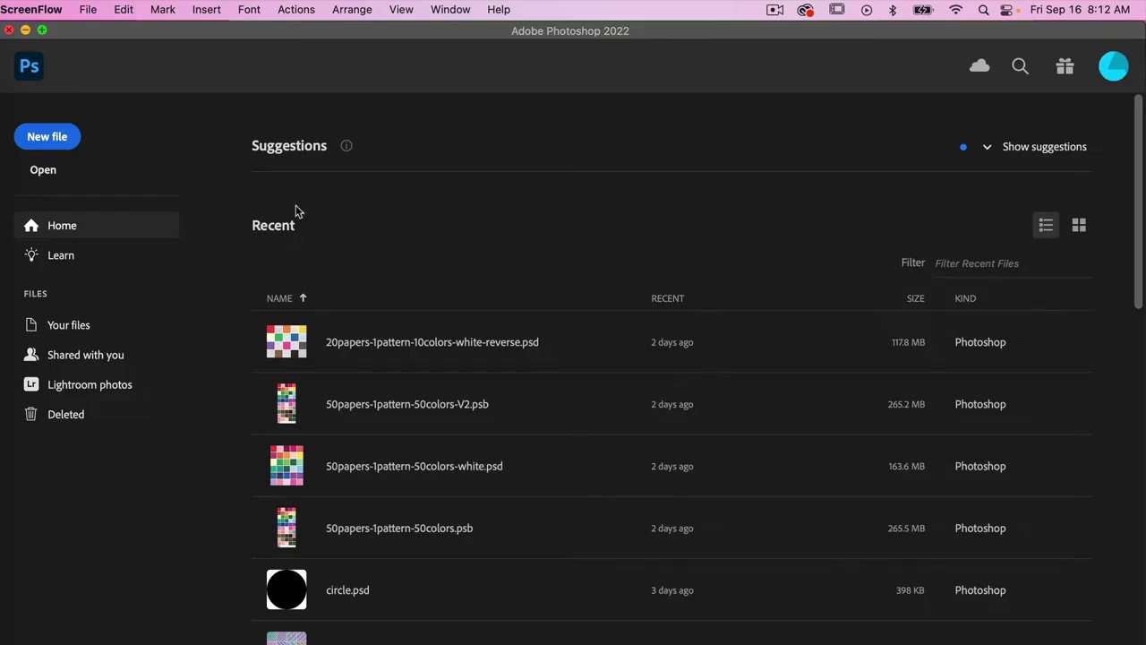
Step: Start a new document from the 3600×3600 px, 300 ppi transparent preset
left_click(57, 136)
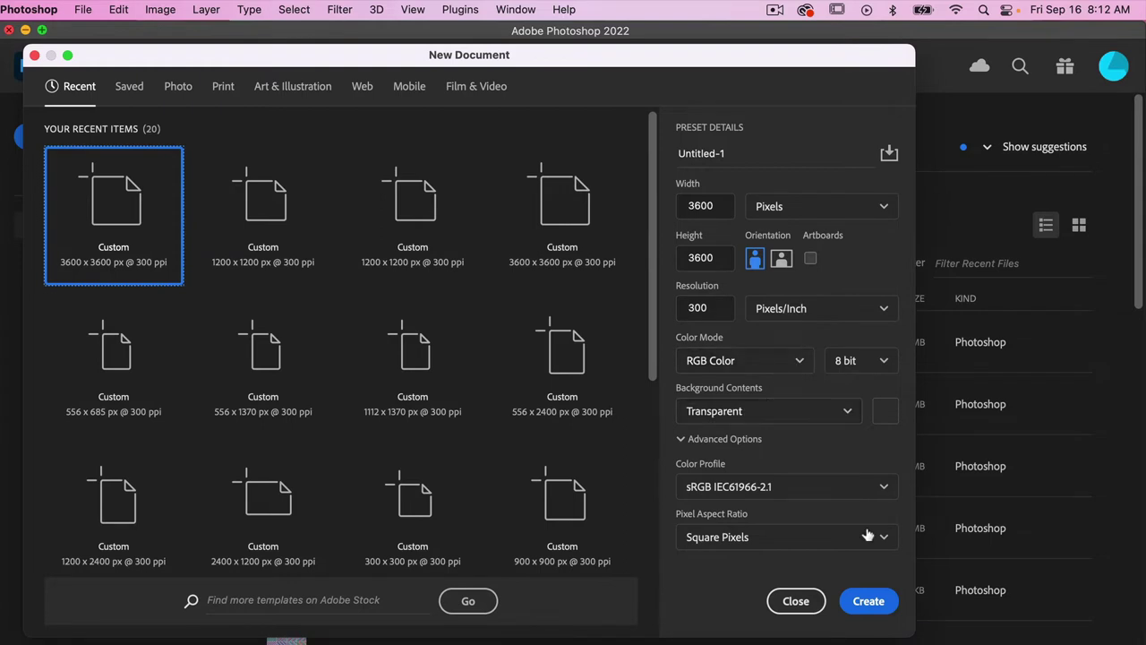
Step: Create the transparent document, pick the Brush tool, and browse presets, keeping Rough Dry Brush at 1500 px
left_click(871, 602)
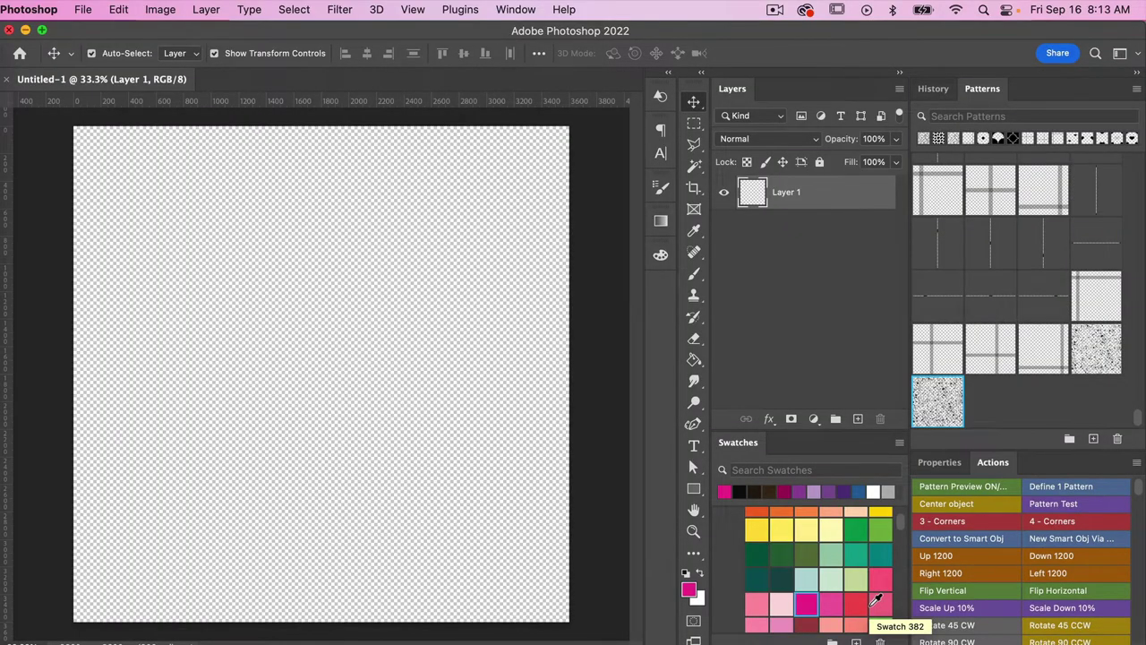
left_click(695, 277)
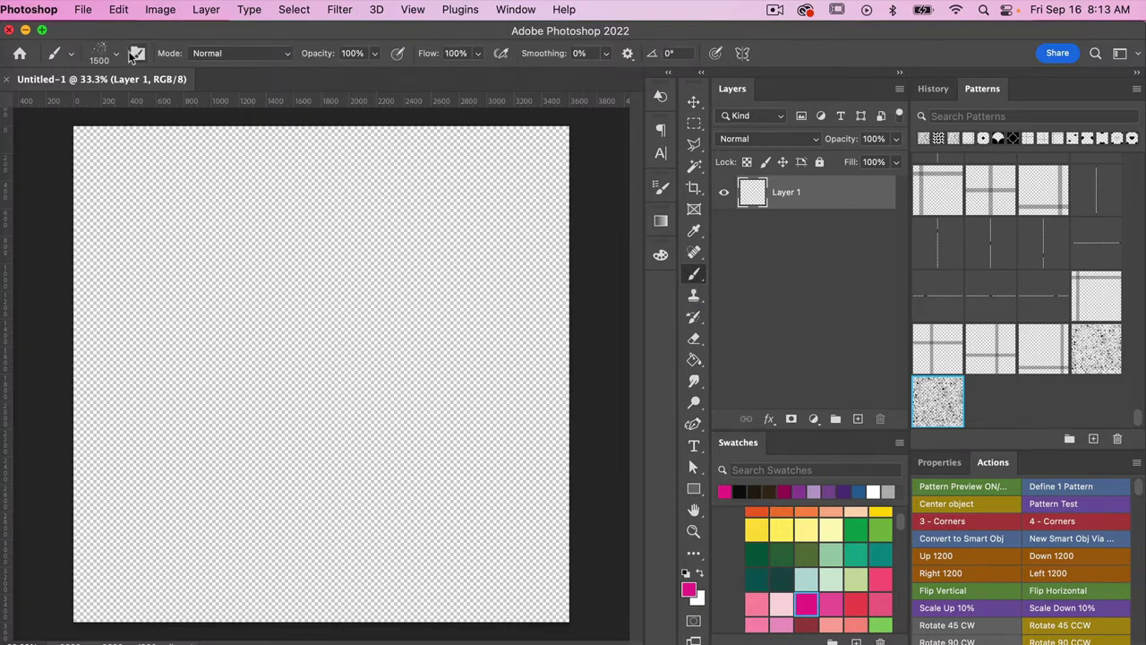
left_click(117, 56)
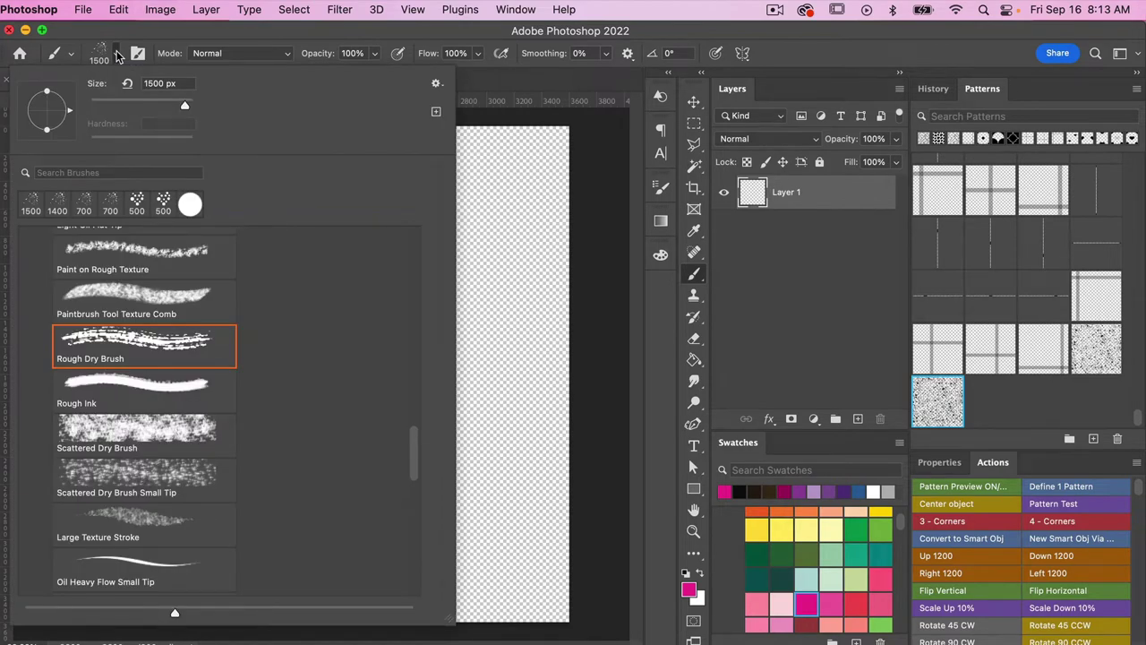
scroll(260, 286, "up", 5)
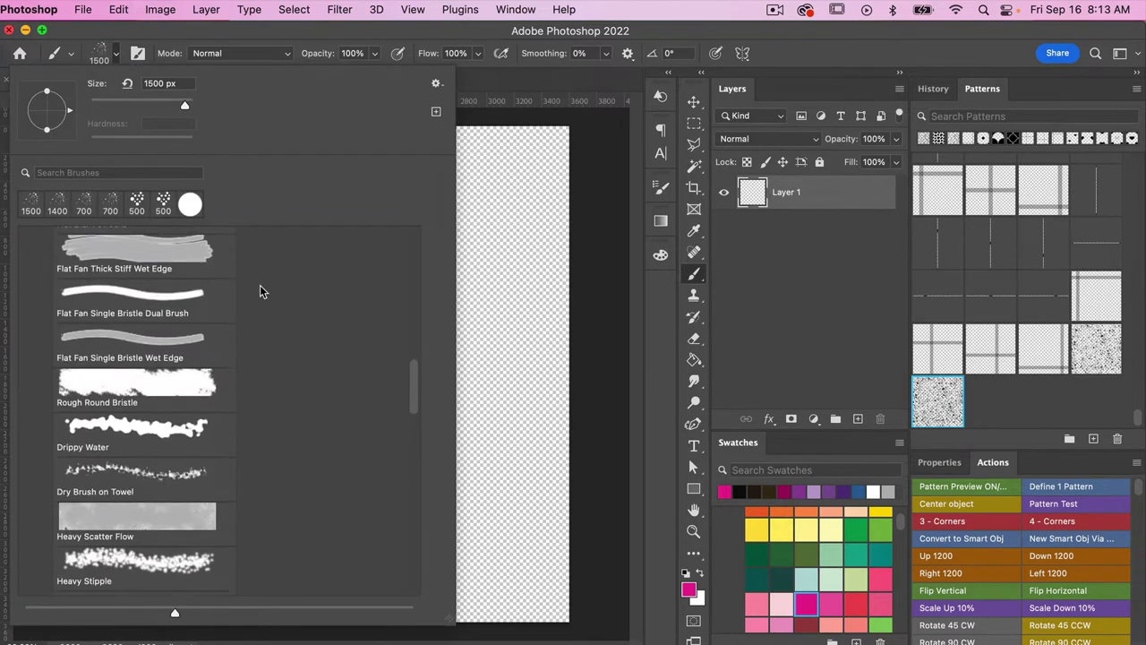
scroll(260, 286, "up", 10)
scroll(260, 288, "down", 1)
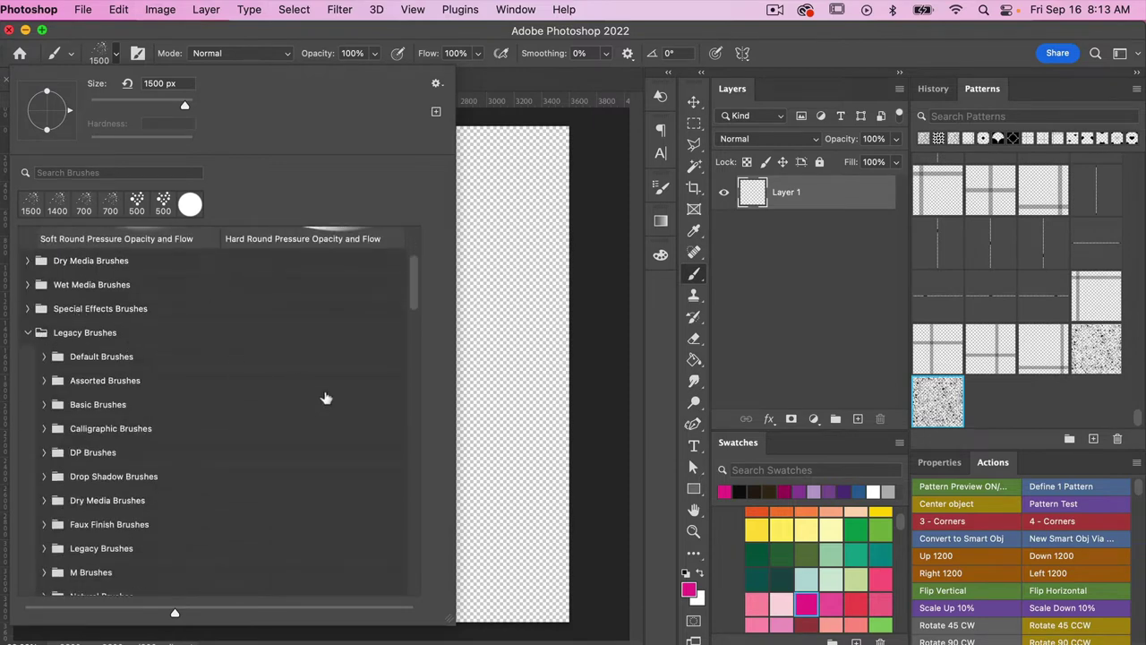
scroll(325, 398, "down", 8)
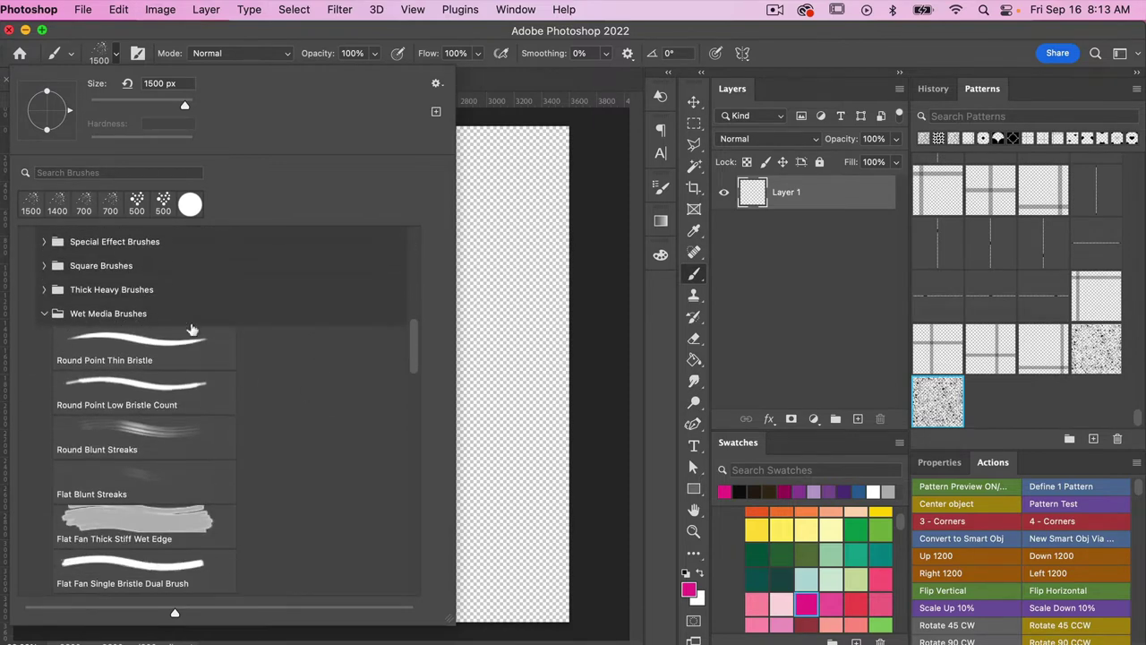
scroll(266, 404, "down", 12)
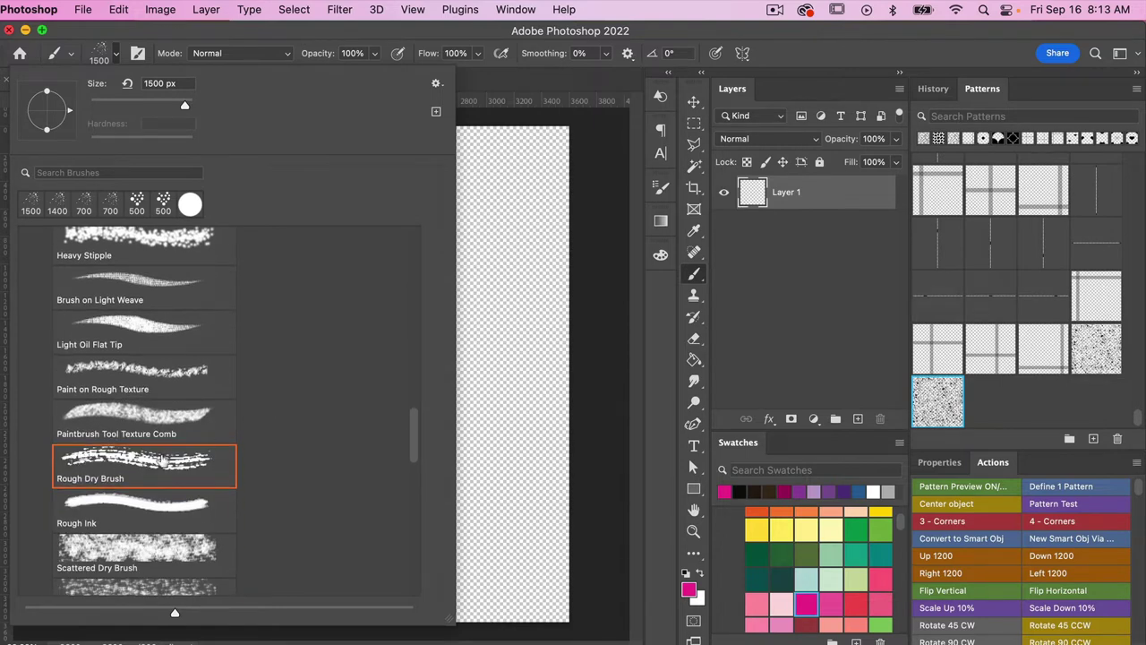
left_click(274, 54)
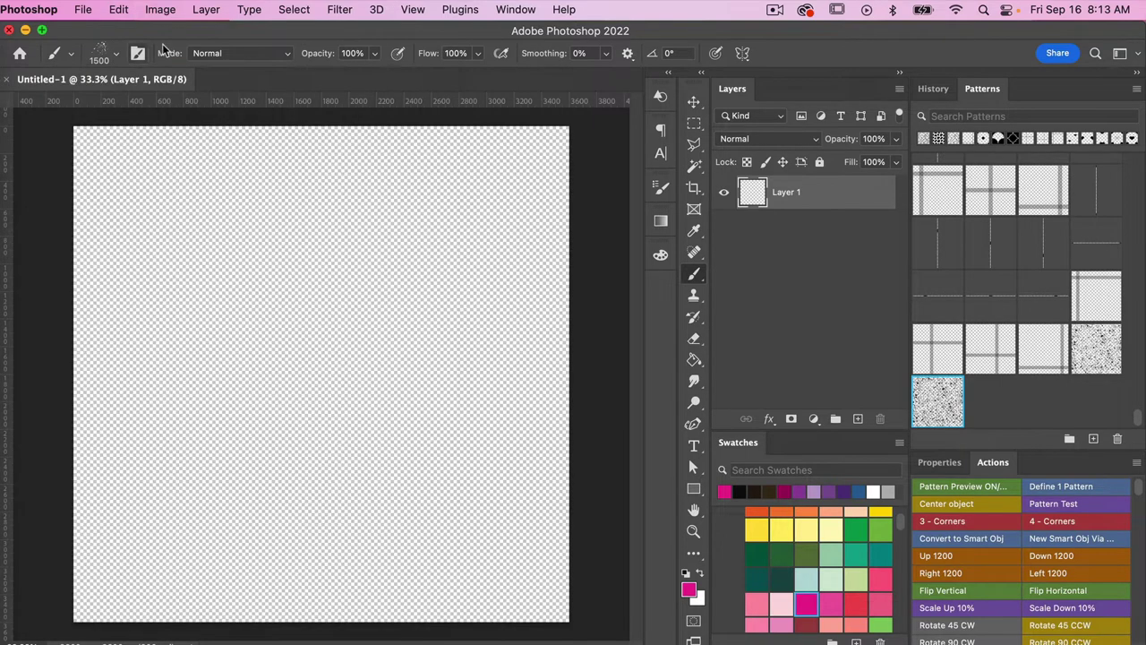
Step: Show Brush Tip Shape settings, stamp a pink splatter upper-left, and set Spacing to 111%
left_click(660, 188)
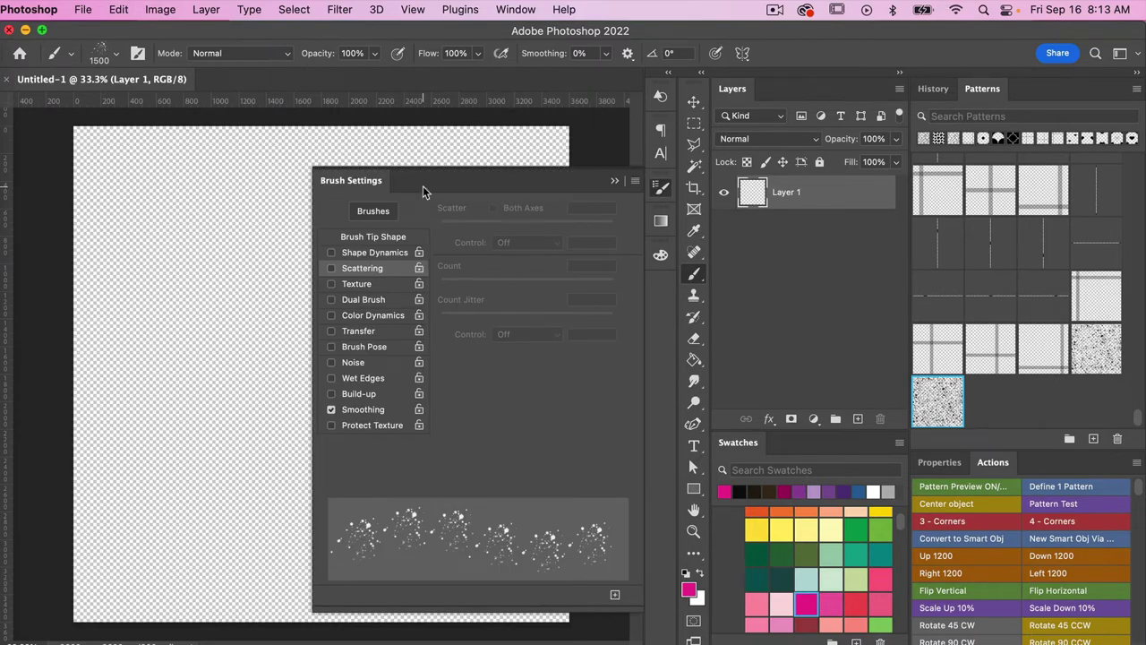
left_click(510, 11)
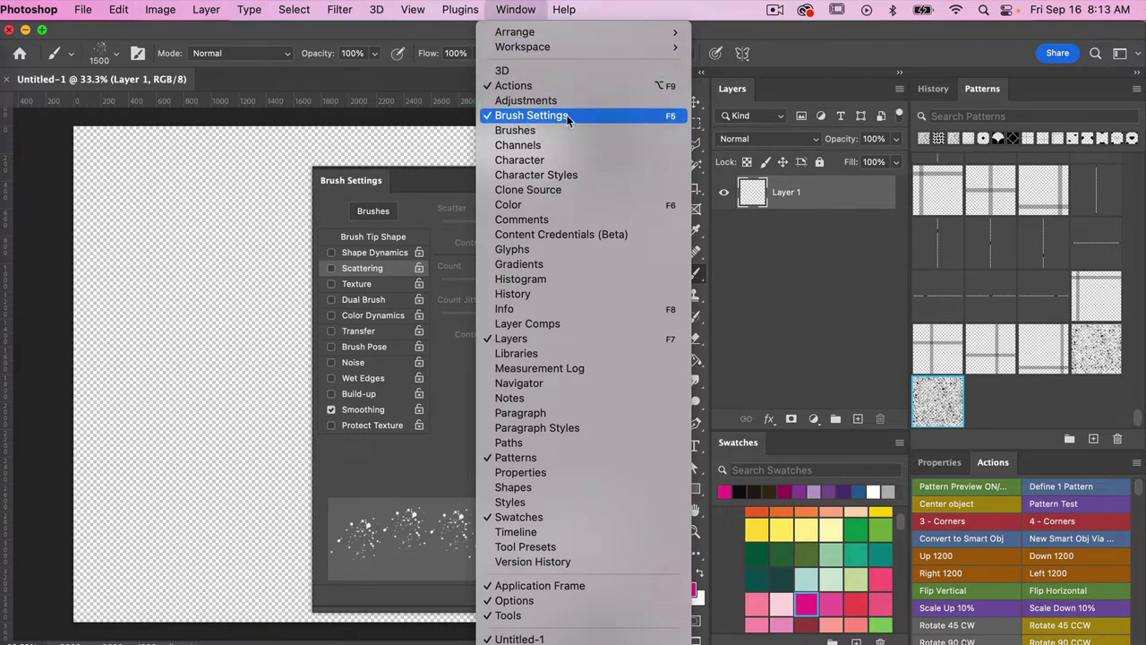
left_click(431, 185)
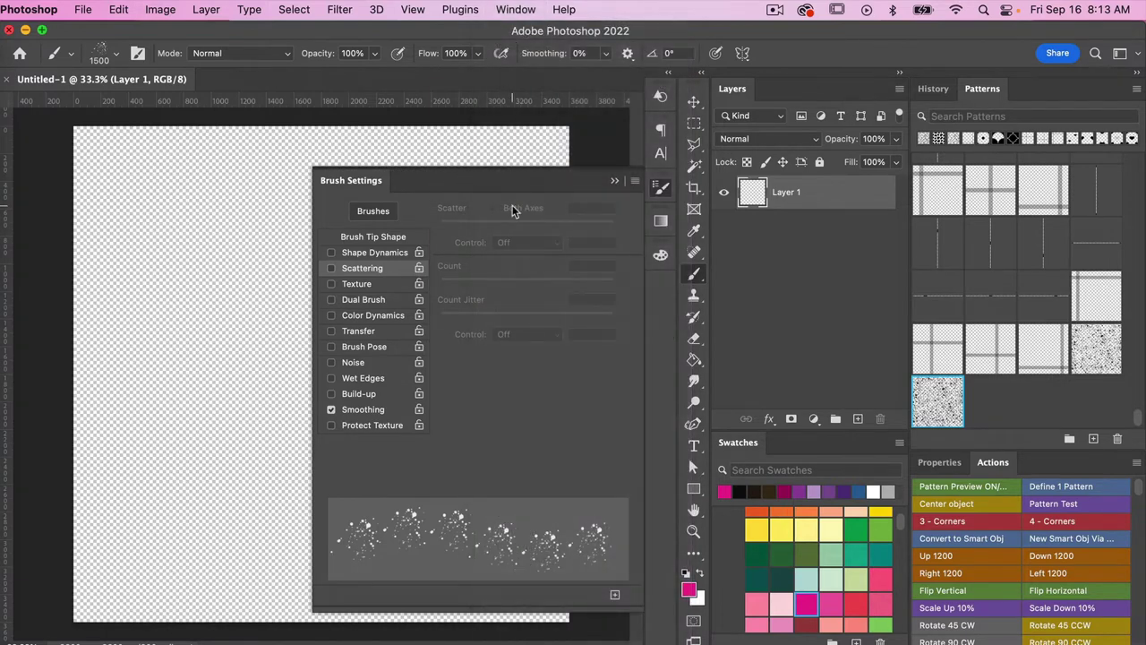
left_click(376, 239)
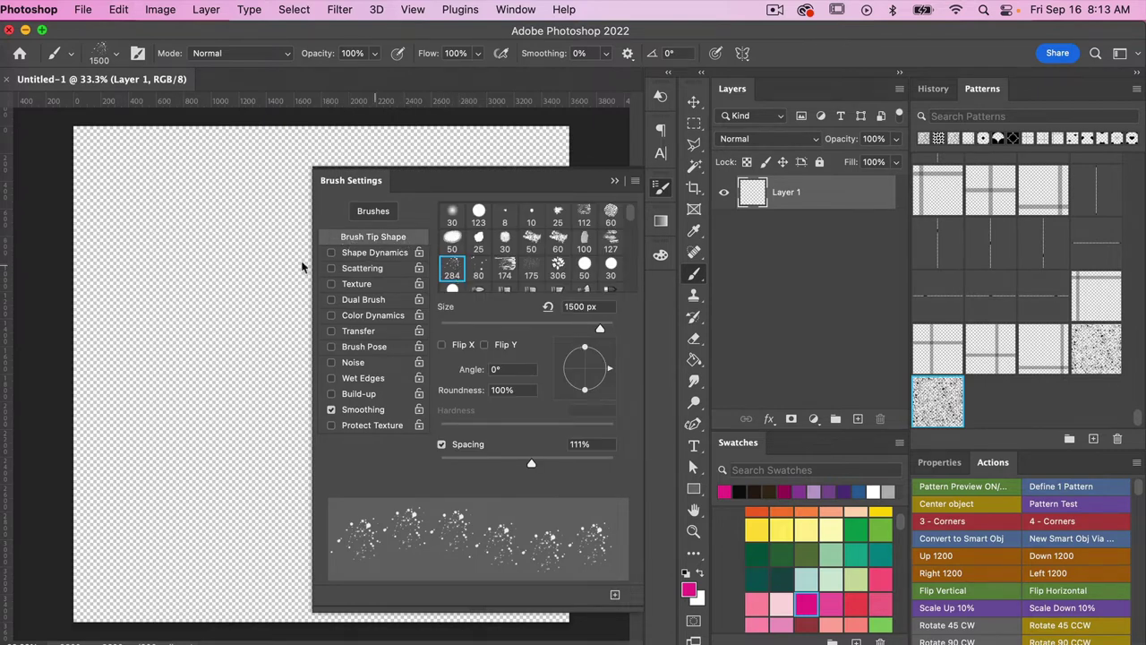
left_click(168, 260)
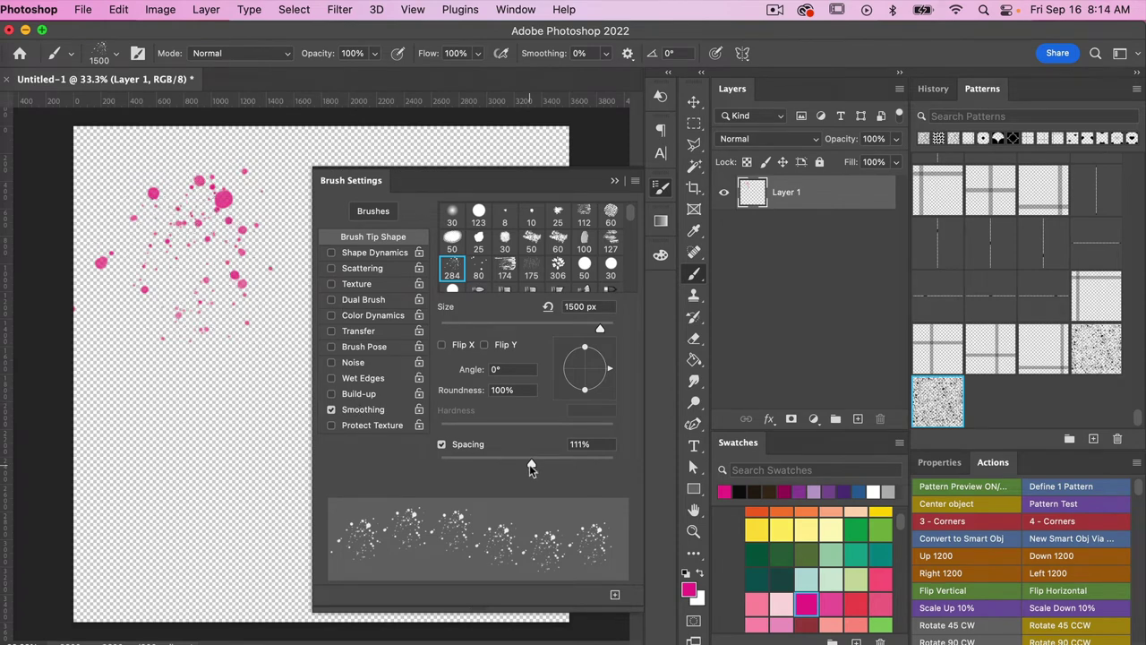
mouse_move(530, 464)
left_mouse_down()
mouse_move(446, 465)
mouse_move(532, 465)
left_mouse_up()
Step: Enable Shape Dynamics with Size Jitter and Angle Jitter both at 100%
left_click(356, 257)
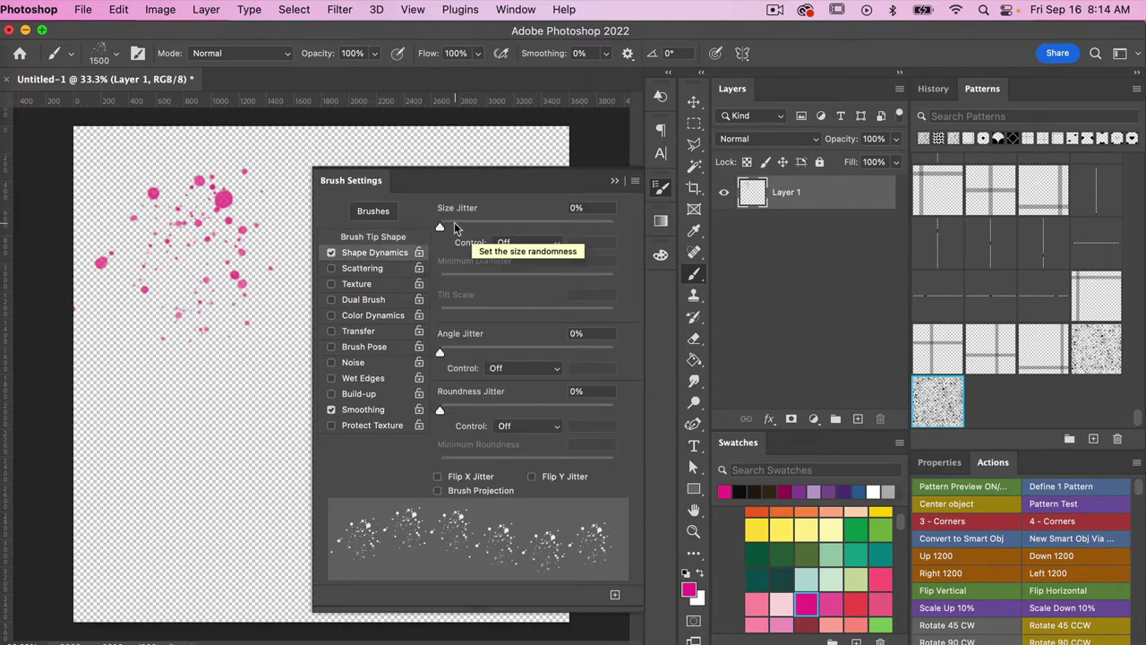
left_click_drag(440, 228, 626, 233)
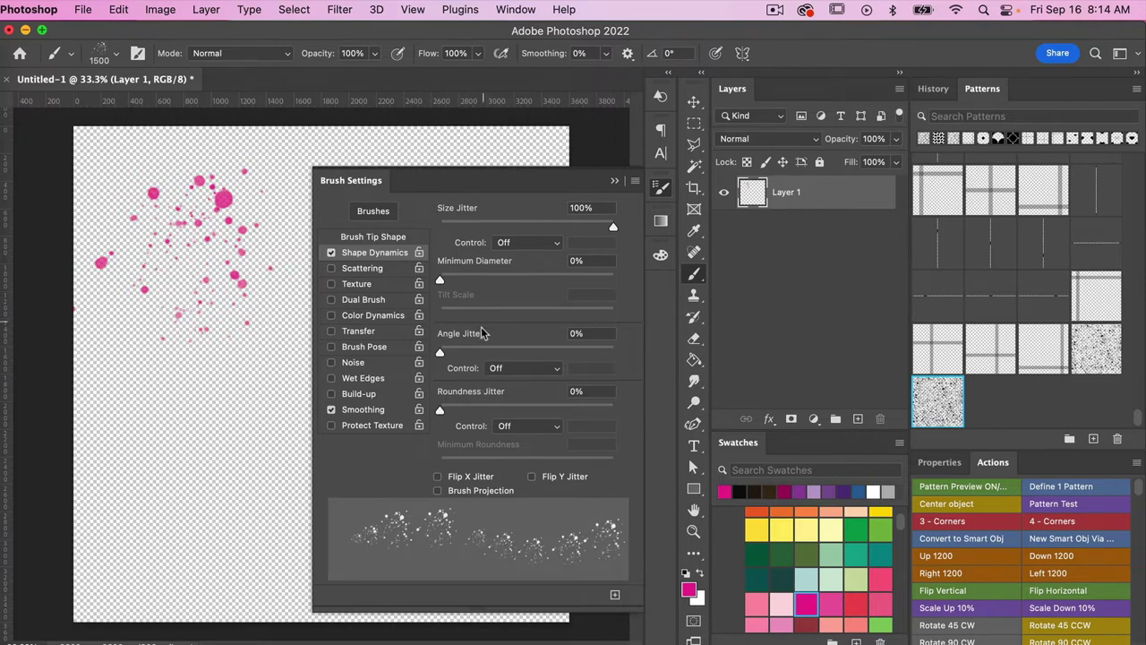
left_click_drag(440, 353, 623, 376)
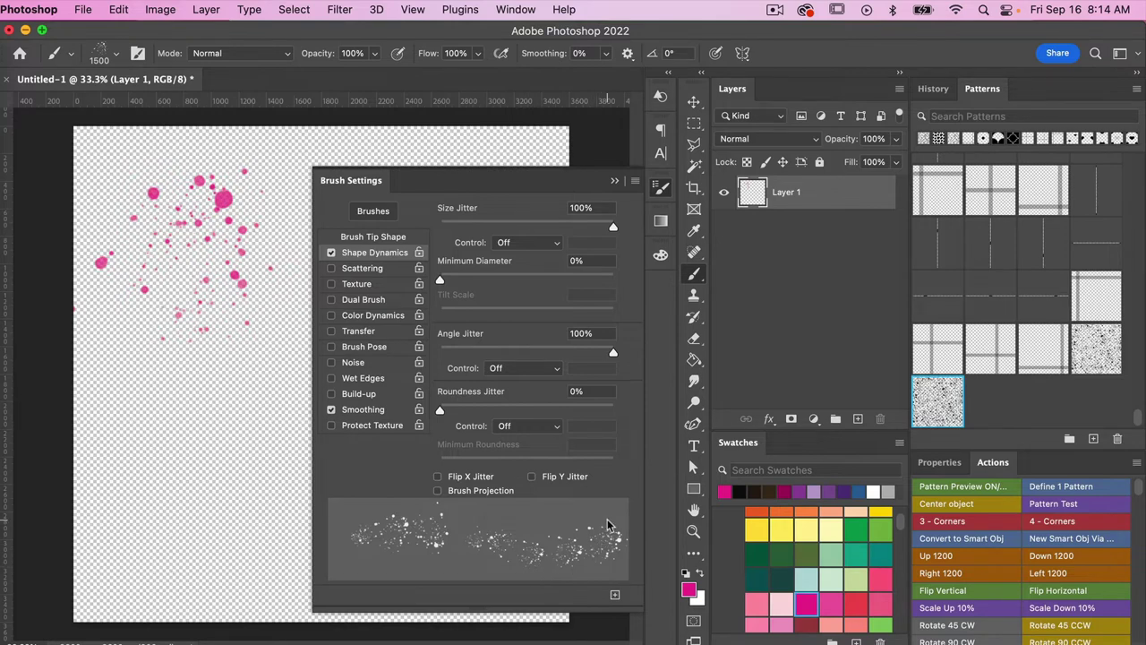
Step: Enable Scattering at 50% with Both Axes ticked
left_click(349, 271)
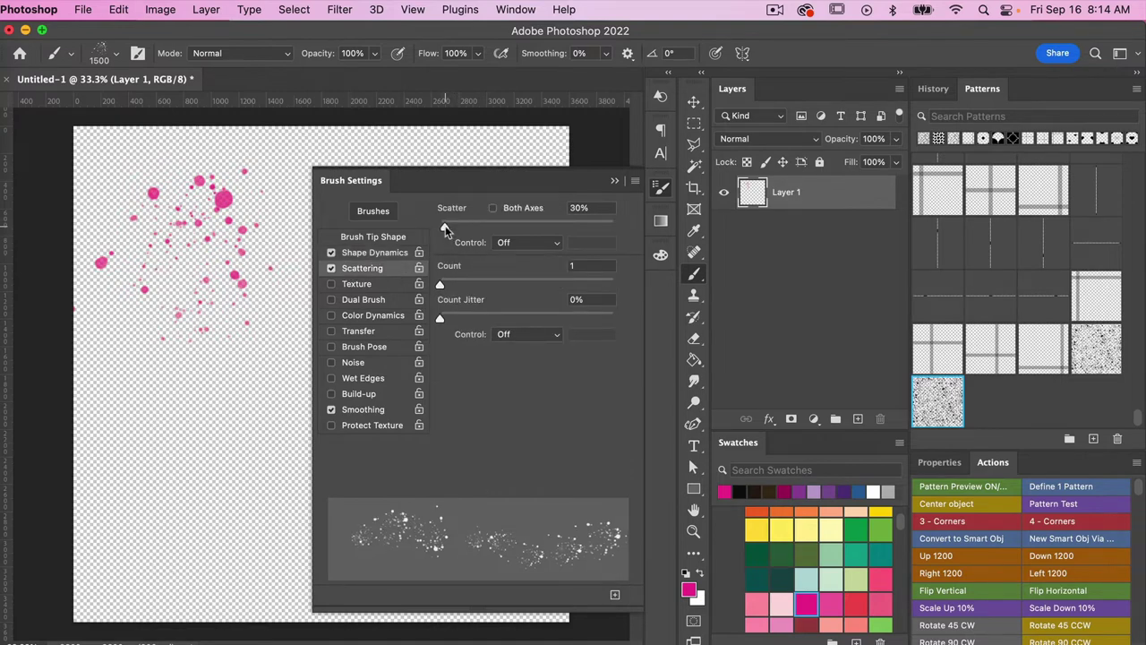
left_click_drag(446, 229, 450, 230)
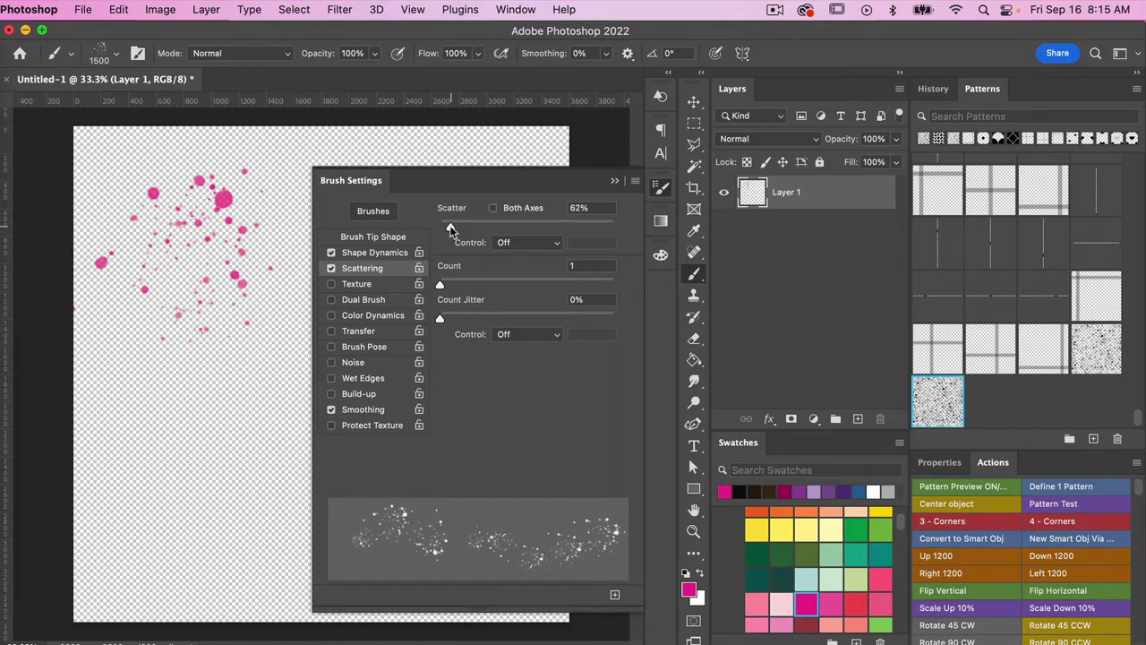
double_click(579, 208)
type("50")
key("Return")
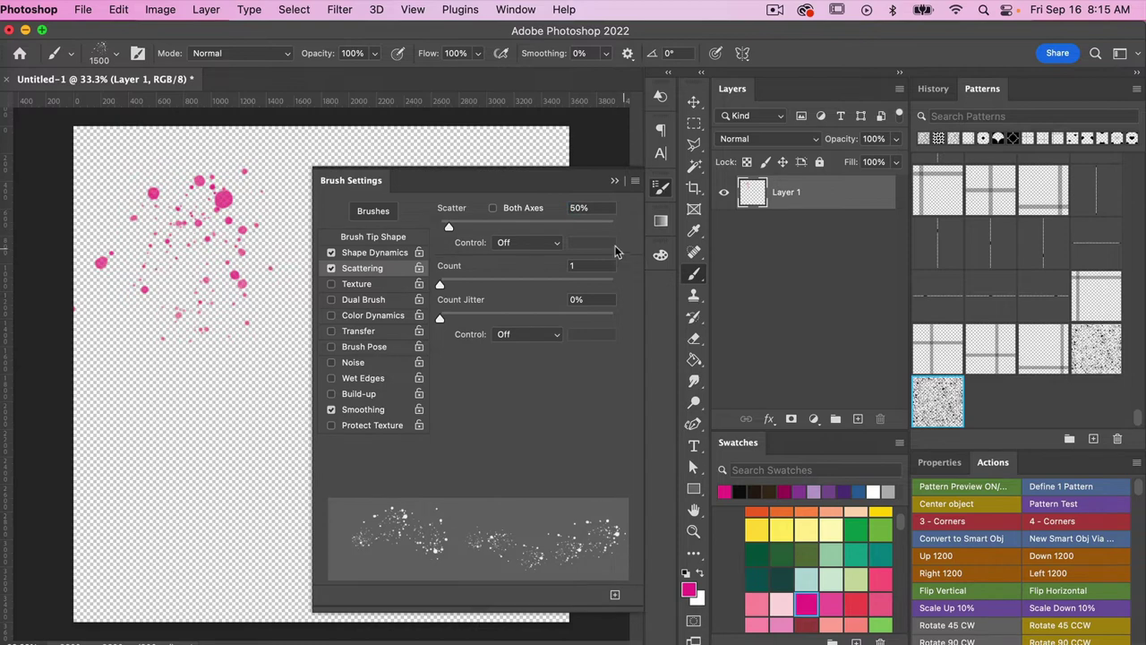
left_click(493, 208)
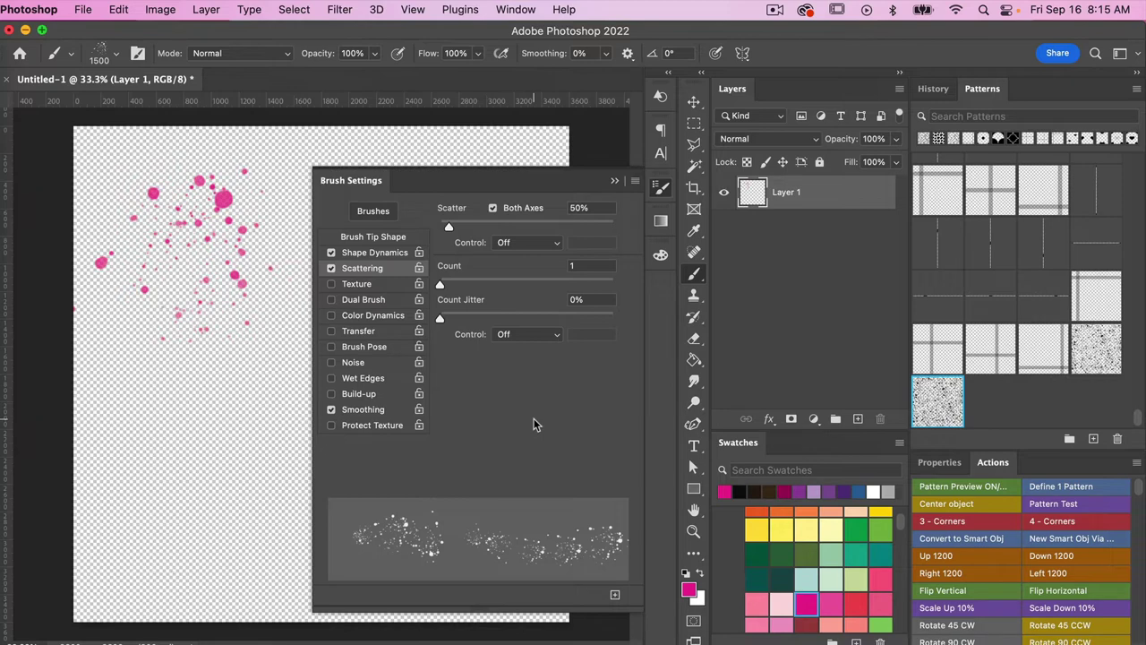
Step: Replace the test-splatter Layer 1 with a new empty Layer 2
left_click(615, 181)
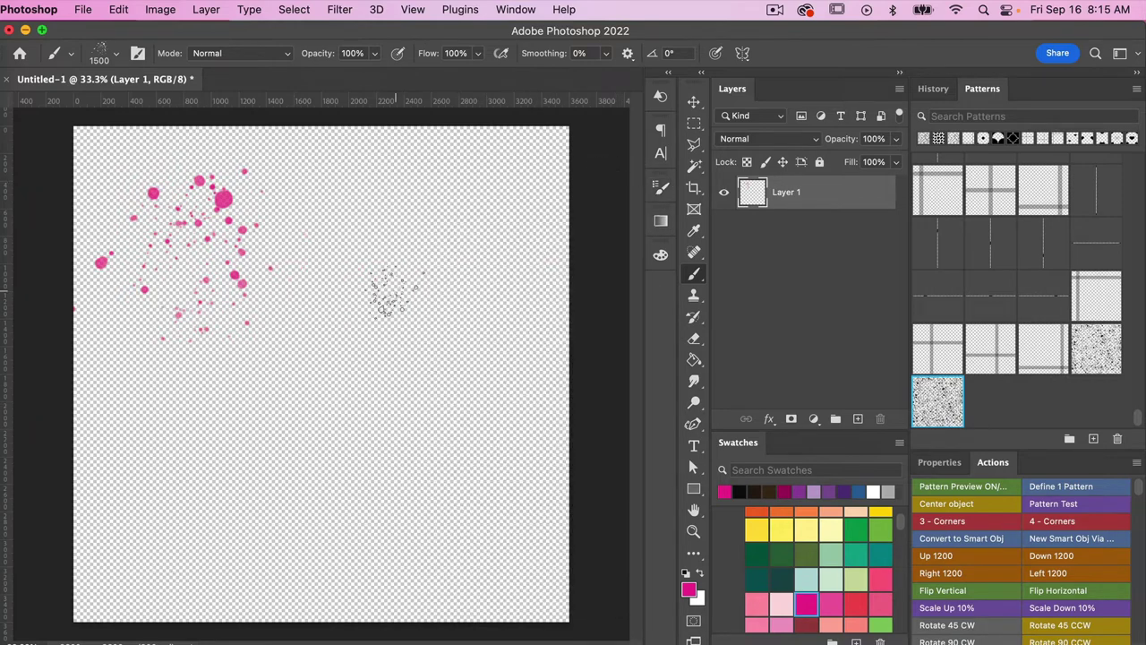
left_click(857, 420)
left_click(823, 229)
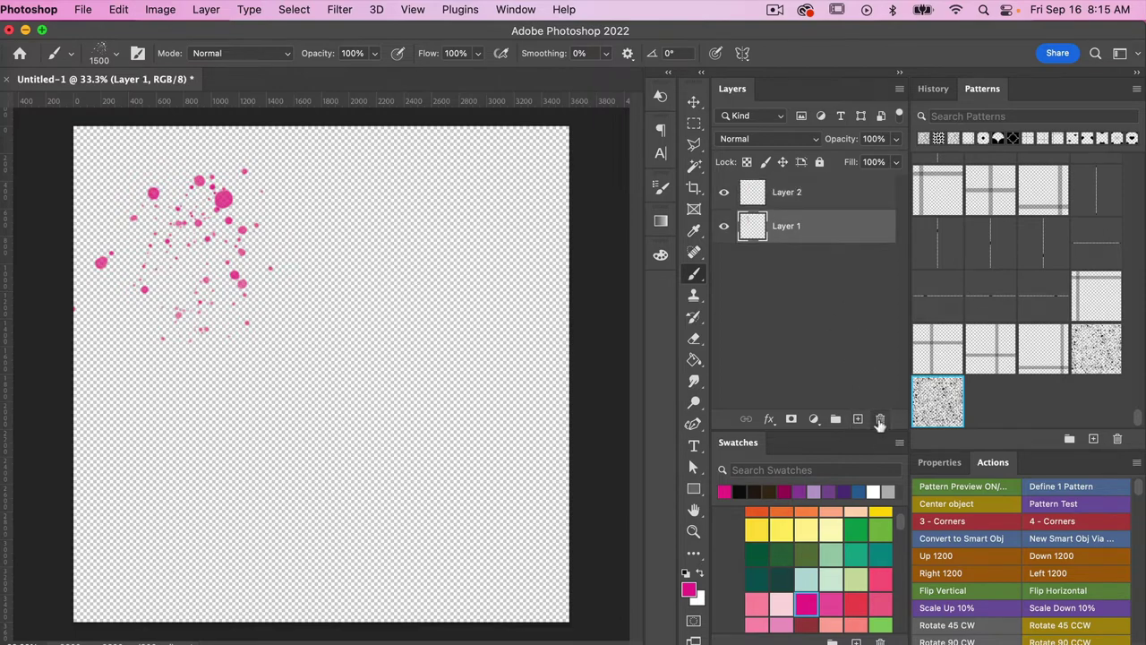
left_click(880, 421)
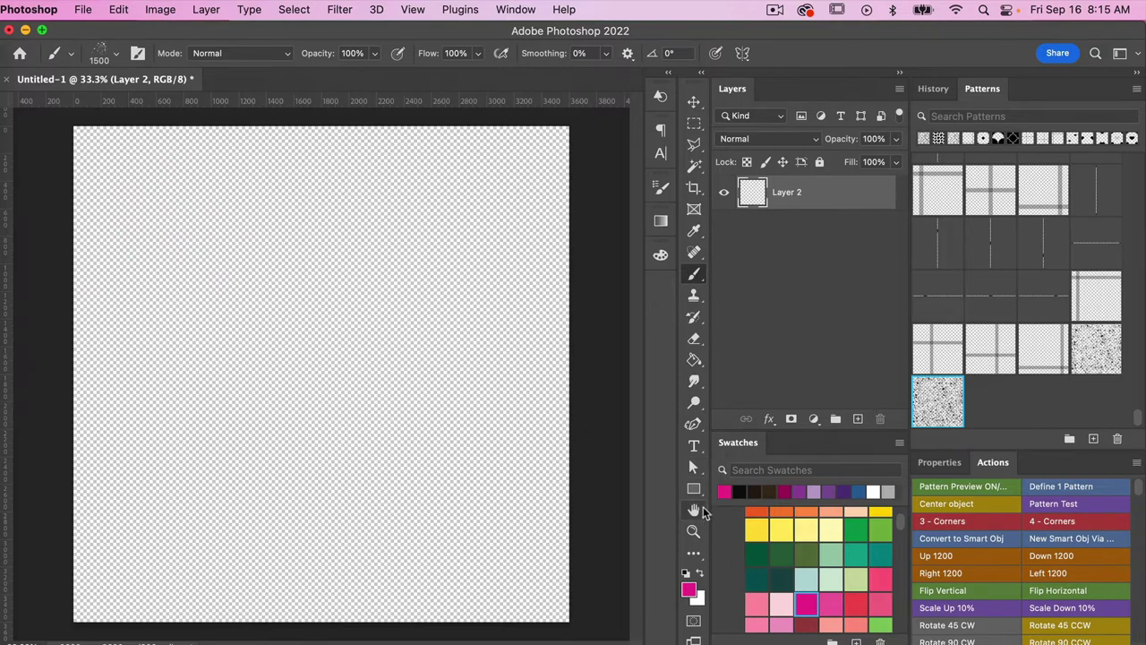
Step: Reset the painting colour to black, try the brush, and zoom out to 25%
left_click(686, 574)
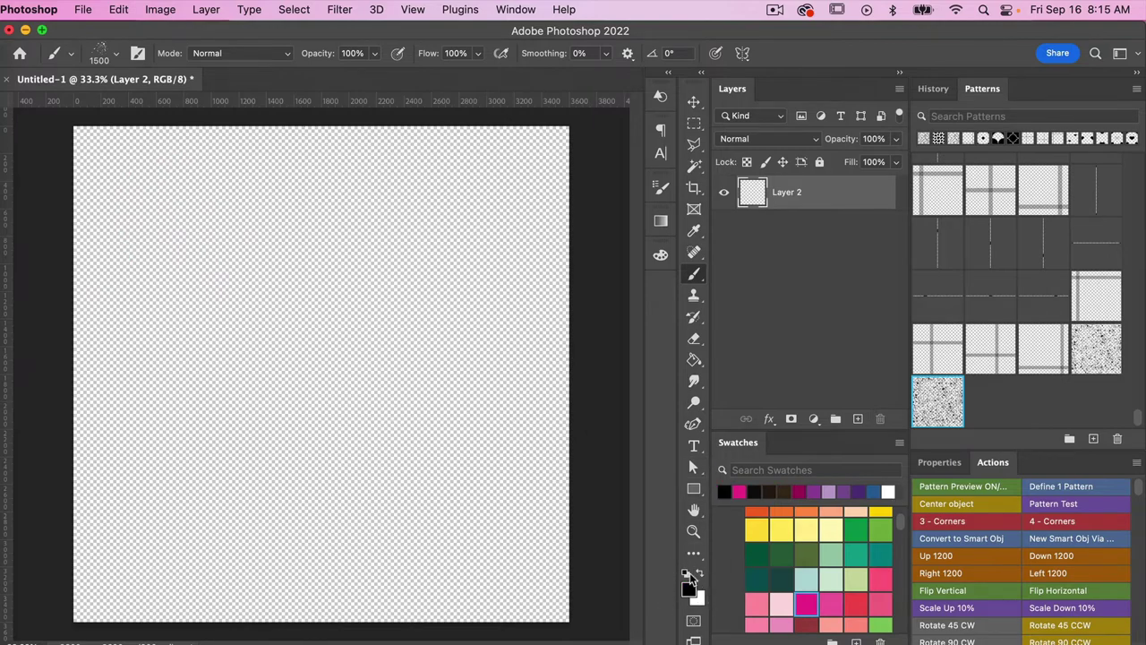
left_click_drag(540, 483, 510, 448)
key("super+minus")
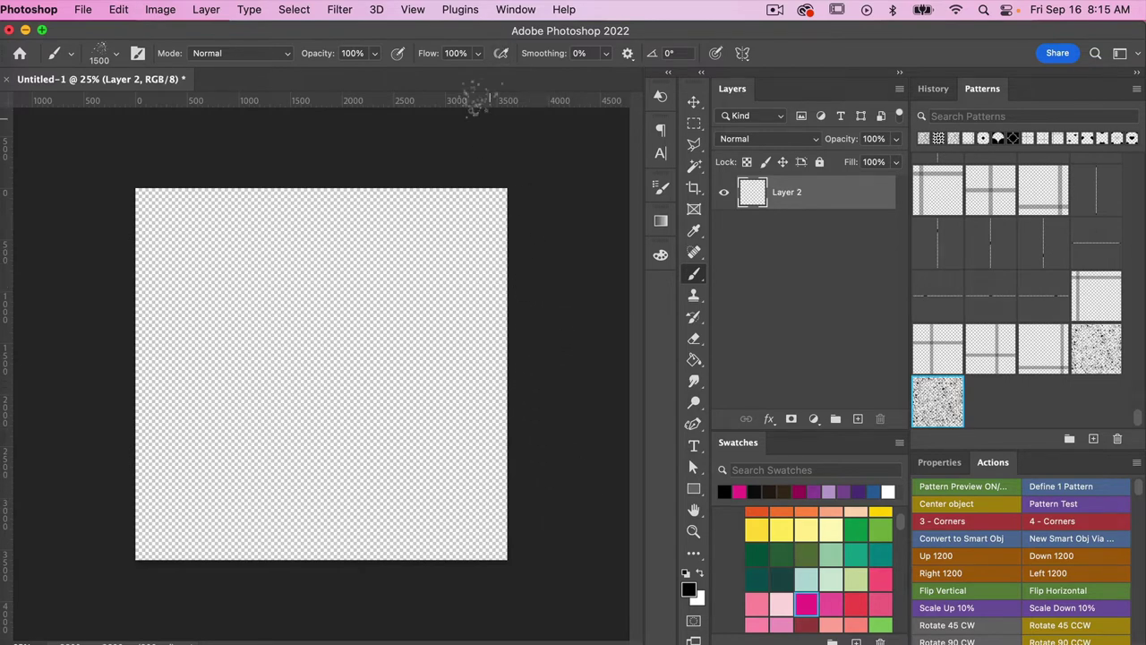
Step: Turn on Pattern Preview and enlarge the splatter brush to 2900 px
left_click(420, 13)
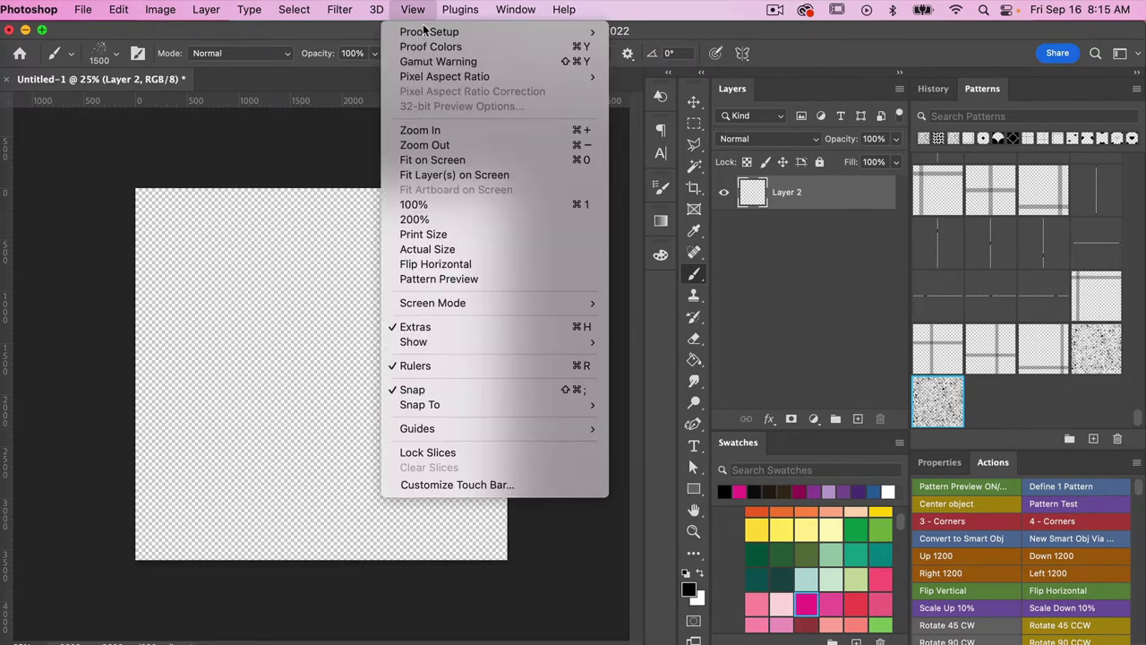
left_click(447, 279)
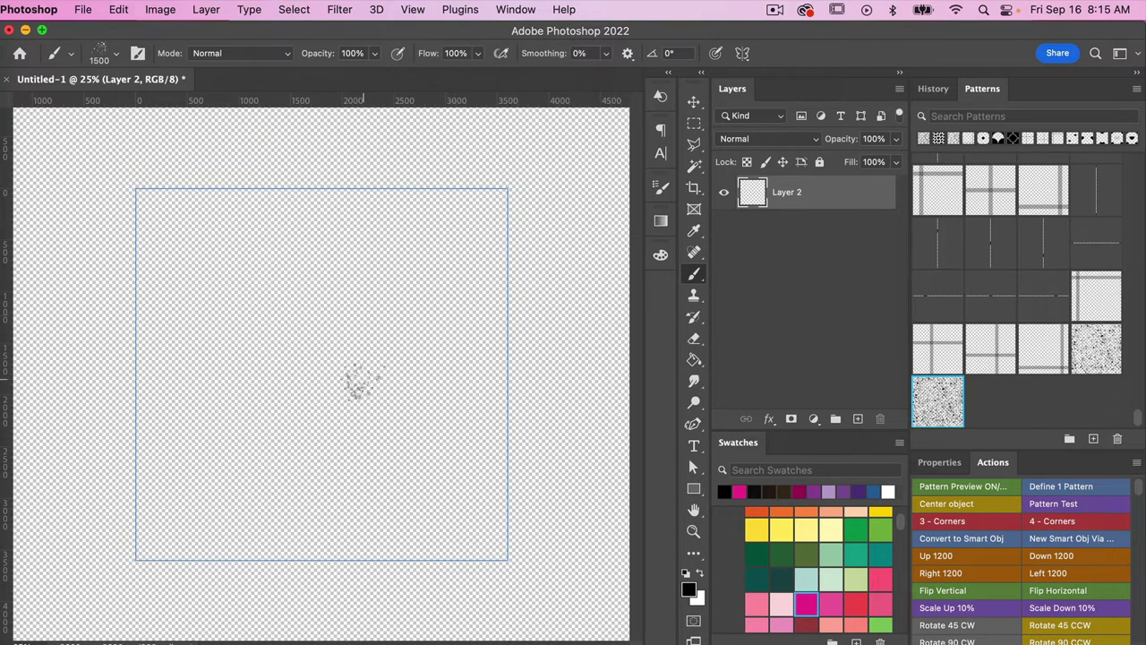
key("bracketright")
key("bracketright")
key("bracketright")
key("bracketright")
key("bracketright")
key("bracketright")
key("bracketright")
key("bracketright")
key("bracketright")
key("bracketright")
key("bracketright")
key("bracketright")
key("bracketright")
key("bracketright")
Step: Paint black splatter dabs across the centre, corners and edges of the tile
left_click(398, 389)
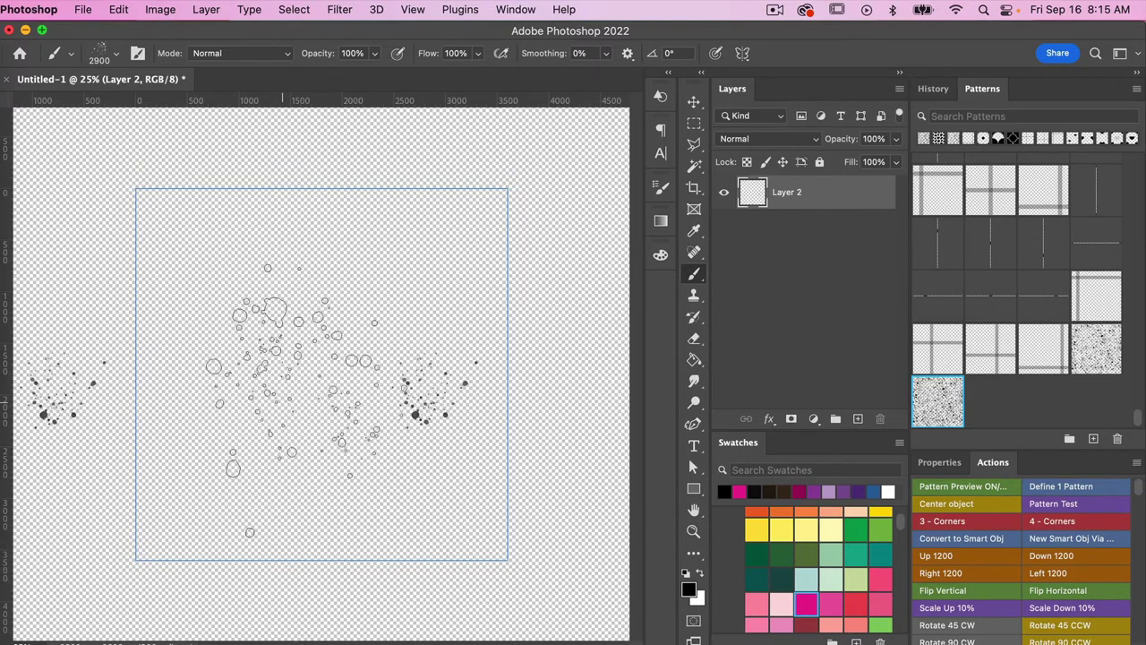
mouse_move(296, 394)
left_mouse_down()
mouse_move(345, 268)
mouse_move(407, 192)
mouse_move(497, 215)
left_mouse_up()
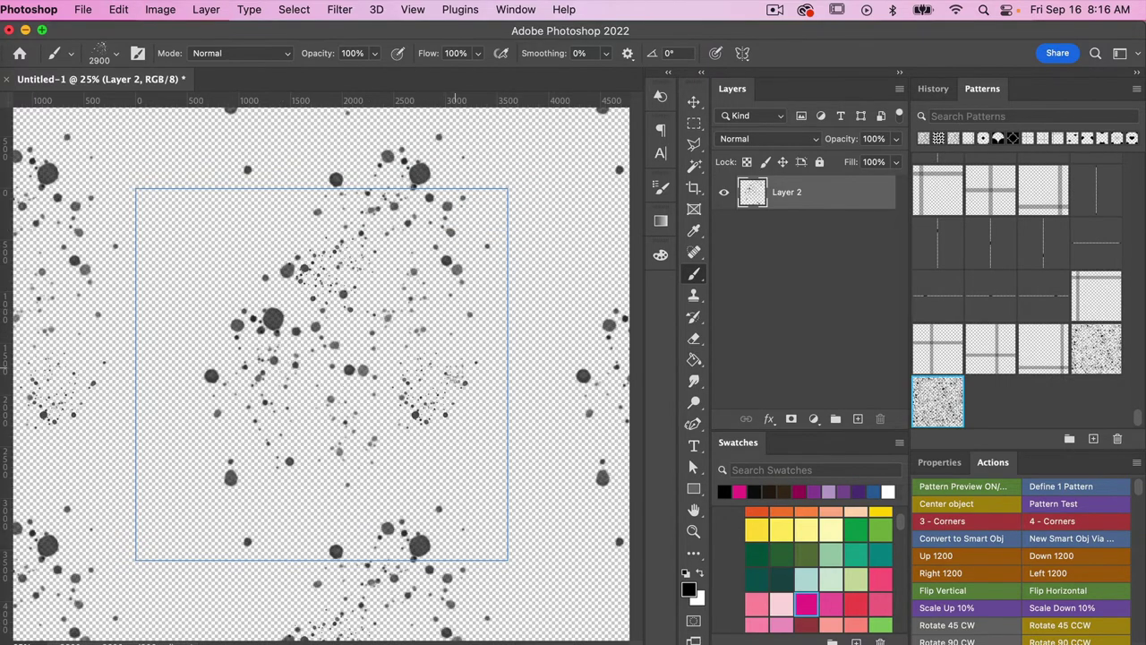
mouse_move(578, 439)
left_mouse_down()
mouse_move(555, 479)
mouse_move(461, 508)
mouse_move(458, 542)
left_mouse_up()
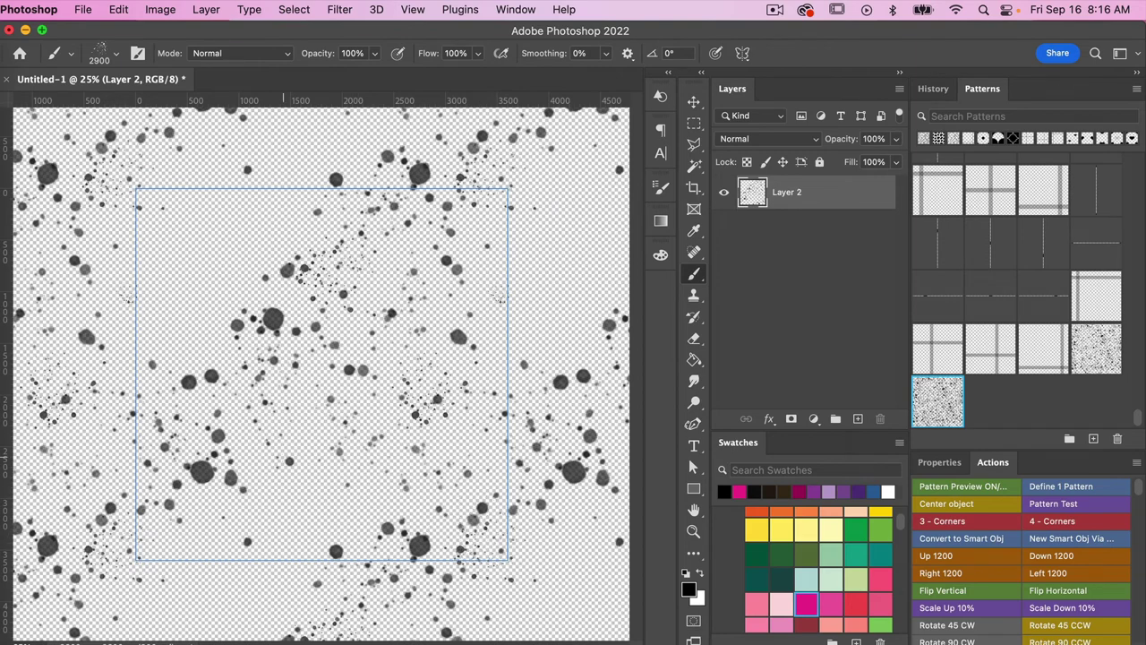
mouse_move(312, 477)
left_mouse_down()
mouse_move(255, 538)
mouse_move(228, 591)
mouse_move(202, 528)
left_mouse_up()
mouse_move(327, 493)
left_mouse_down()
mouse_move(170, 429)
mouse_move(179, 398)
mouse_move(161, 322)
mouse_move(354, 358)
left_mouse_up()
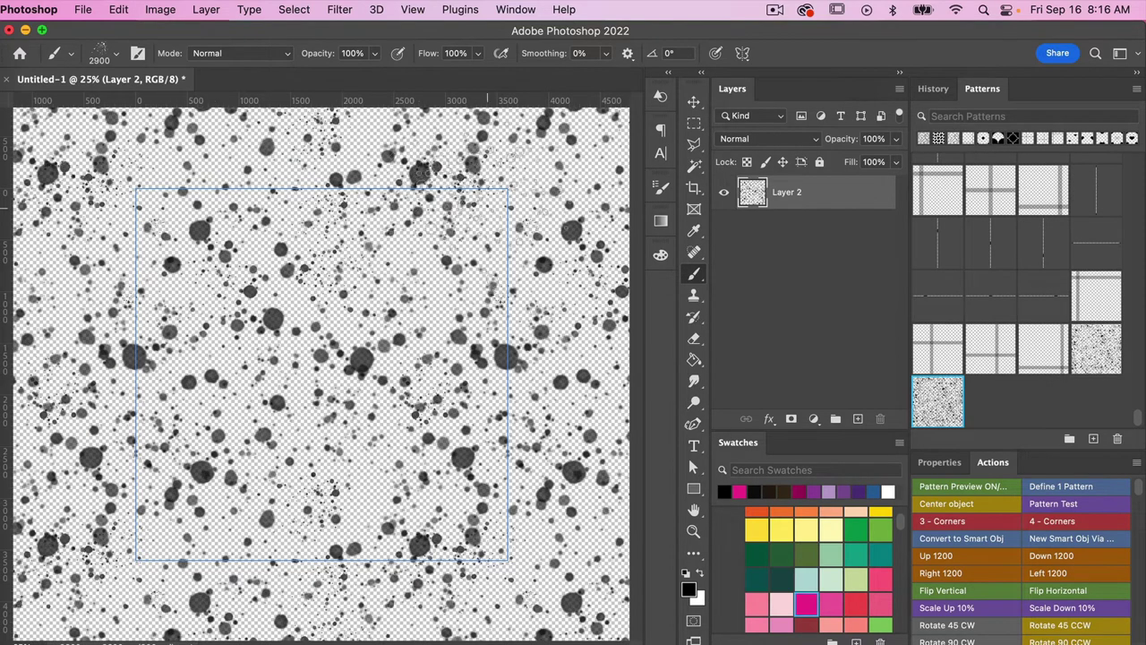
mouse_move(269, 484)
left_mouse_down()
mouse_move(179, 421)
mouse_move(206, 367)
mouse_move(152, 277)
left_mouse_up()
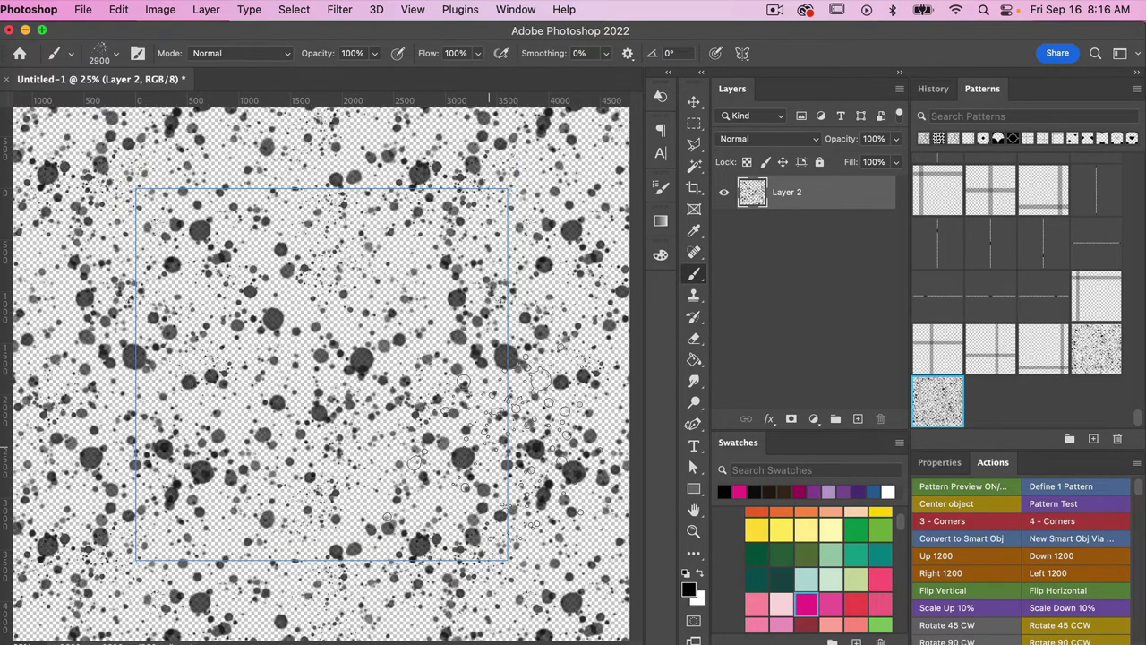
Step: Save the splatter tile as a new pattern, keeping the default name Pattern 3303
left_click(118, 9)
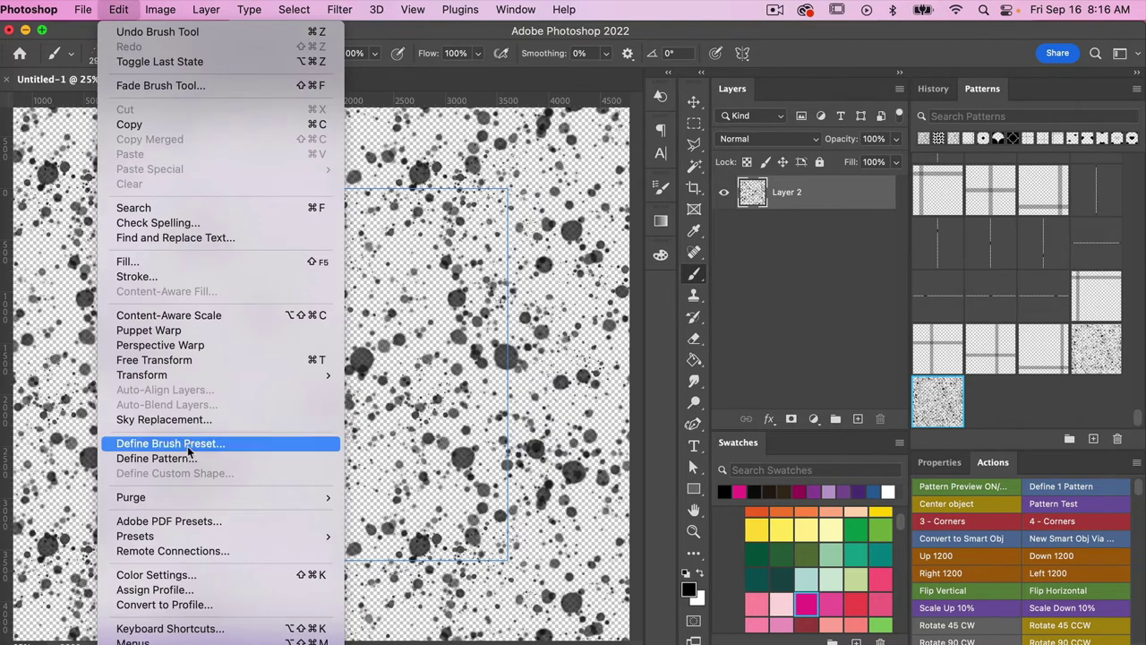
left_click(511, 39)
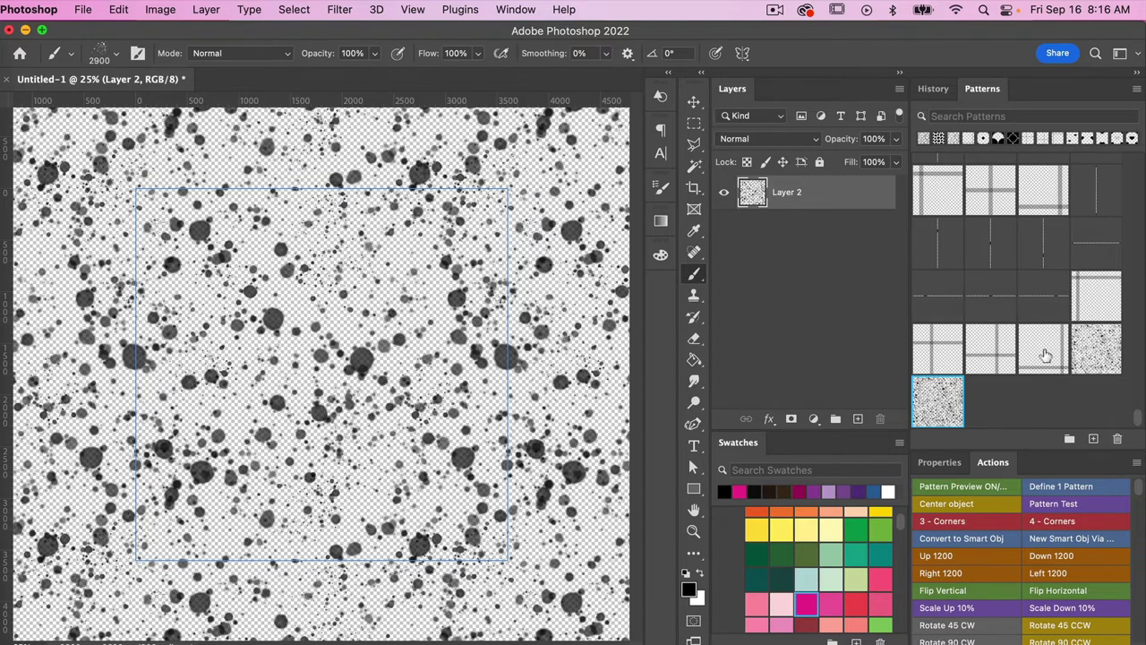
left_click(1092, 441)
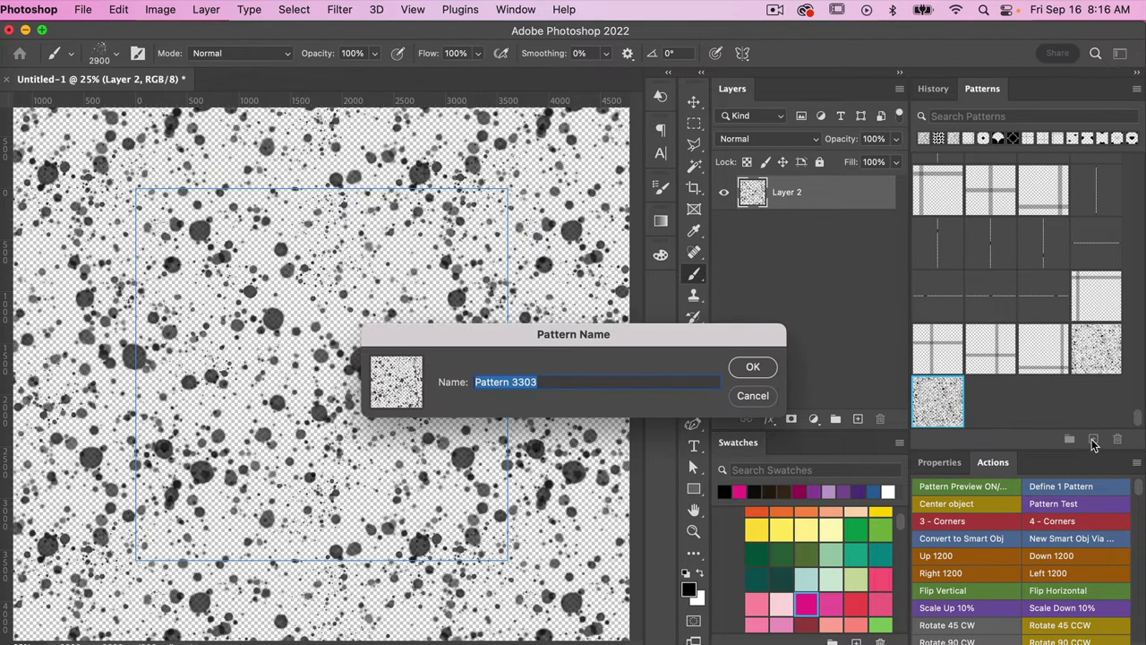
left_click(752, 369)
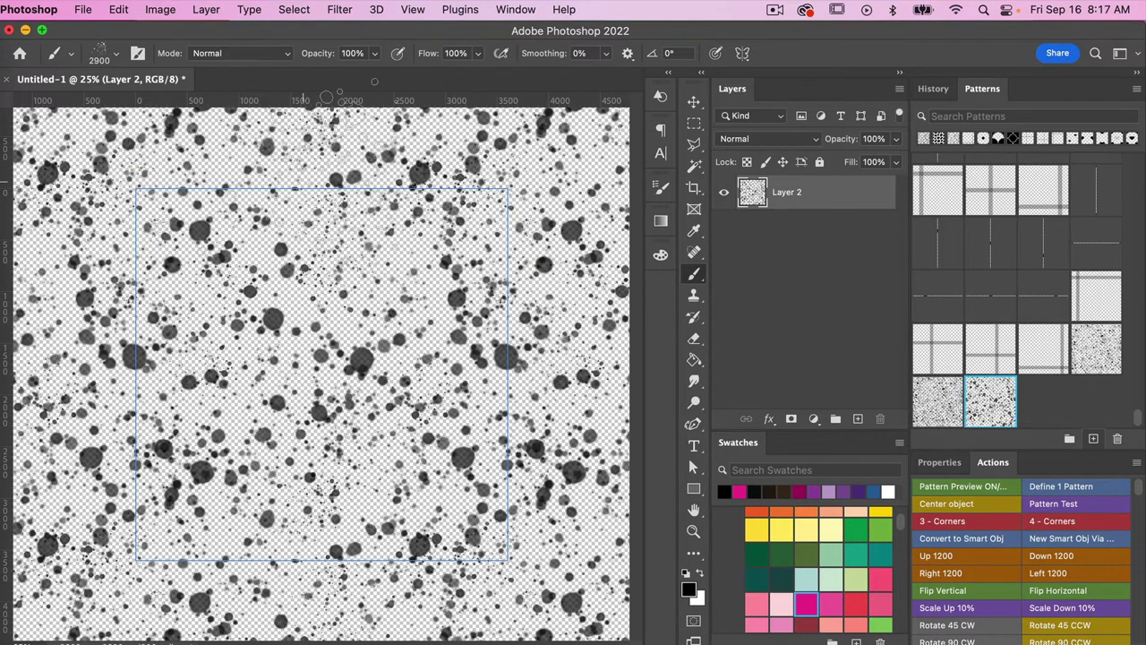
Step: Create a second 3600×3600 px, 300 ppi transparent document and select the Move tool
left_click(82, 11)
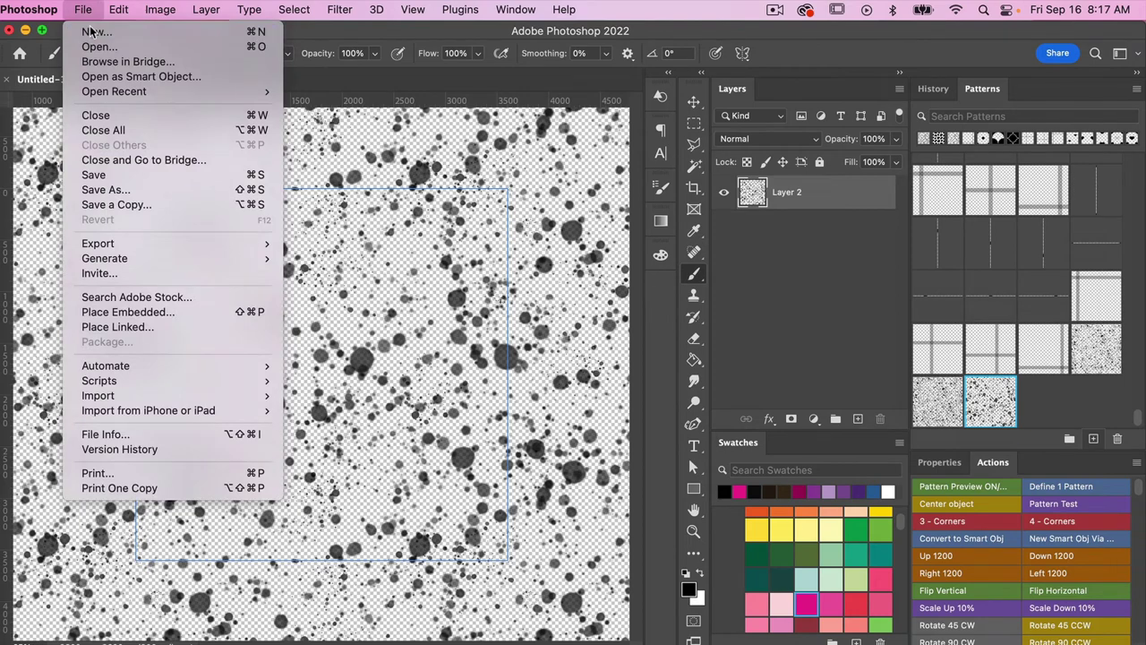
left_click(90, 26)
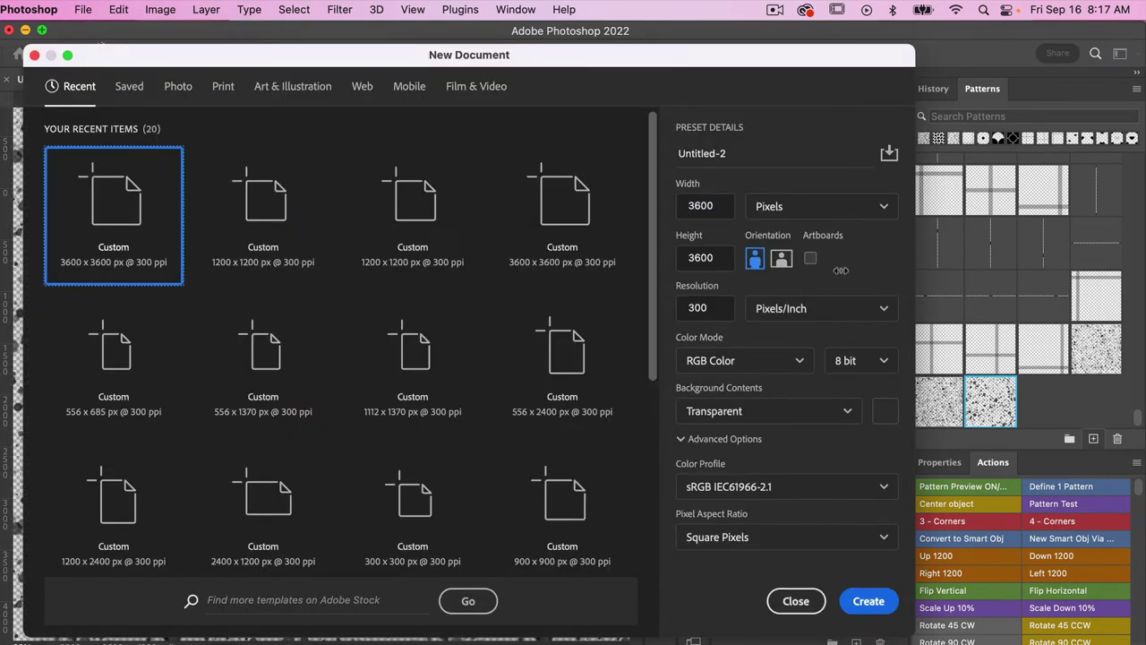
left_click(867, 605)
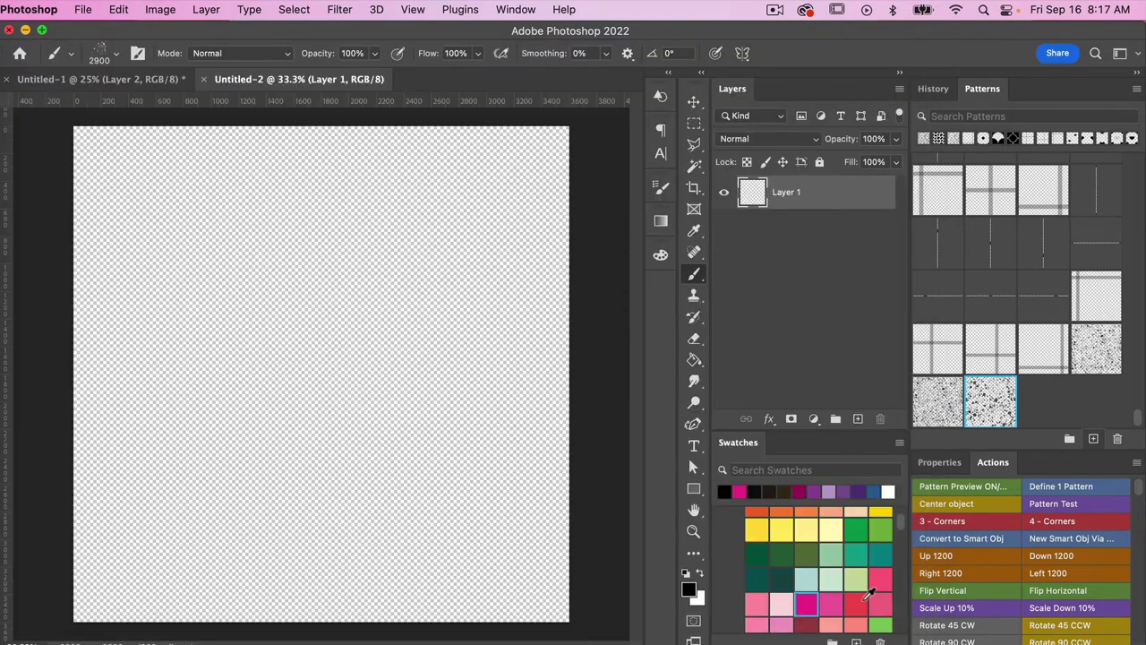
left_click(694, 103)
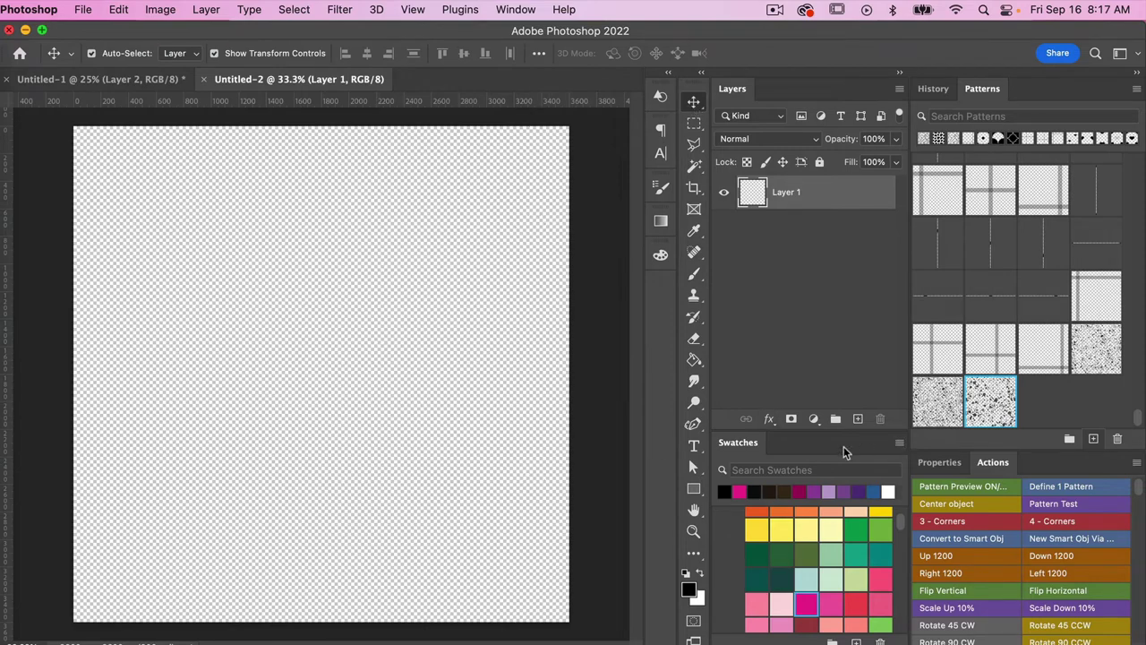
Step: Add a Pattern Fill layer using the new splatter pattern
left_click(812, 419)
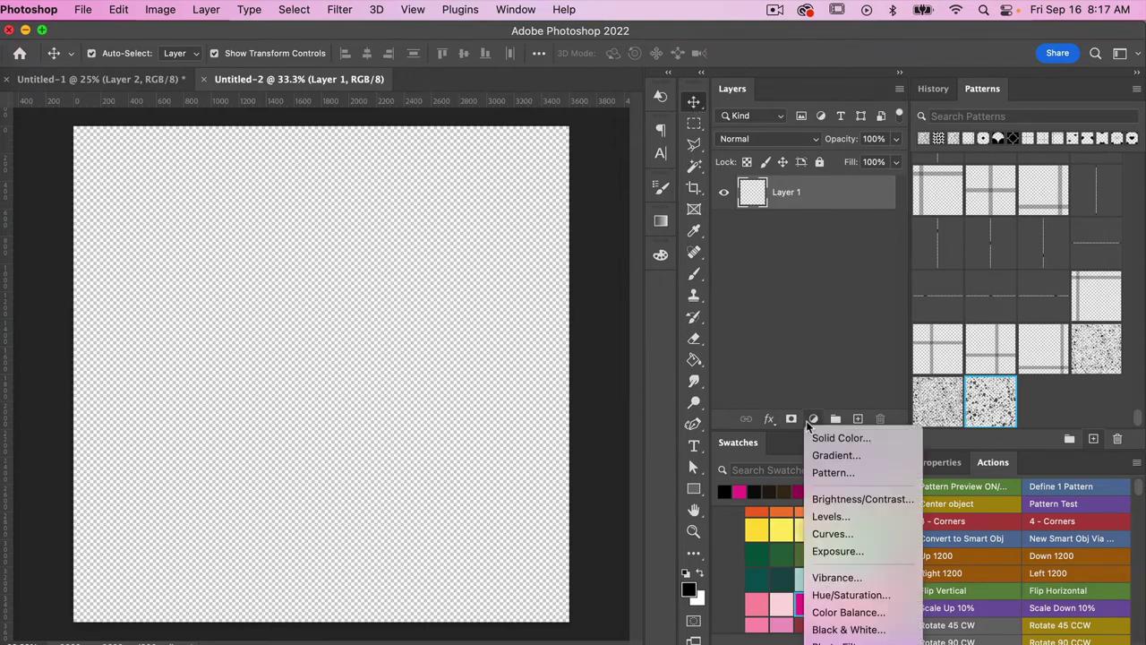
left_click(833, 472)
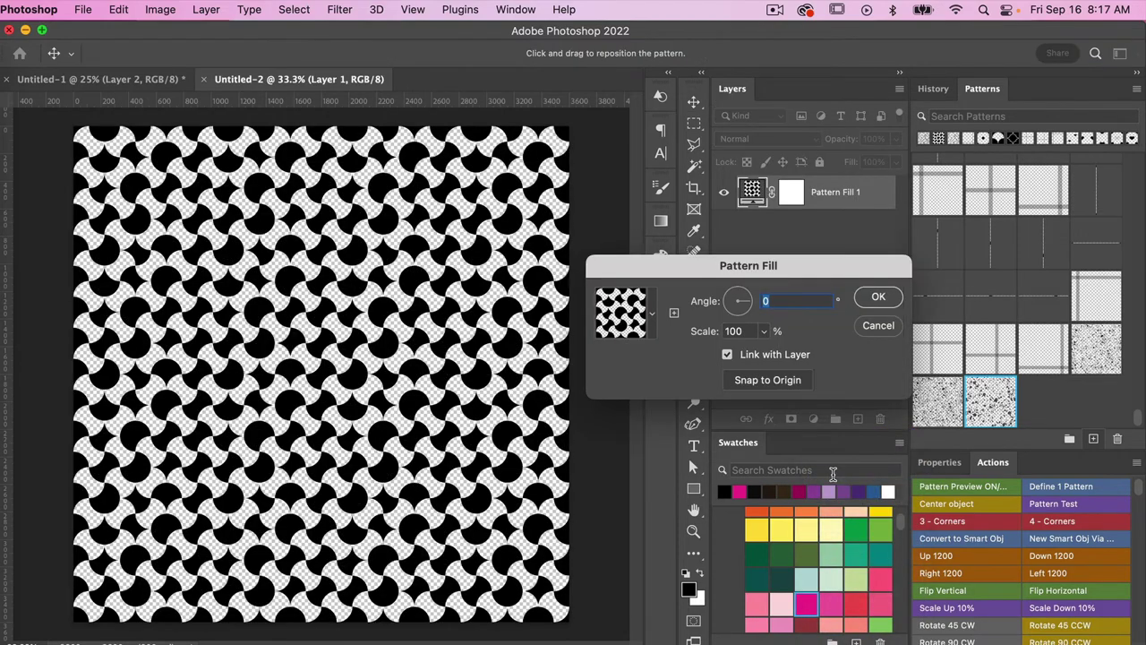
left_click(878, 301)
left_click(992, 408)
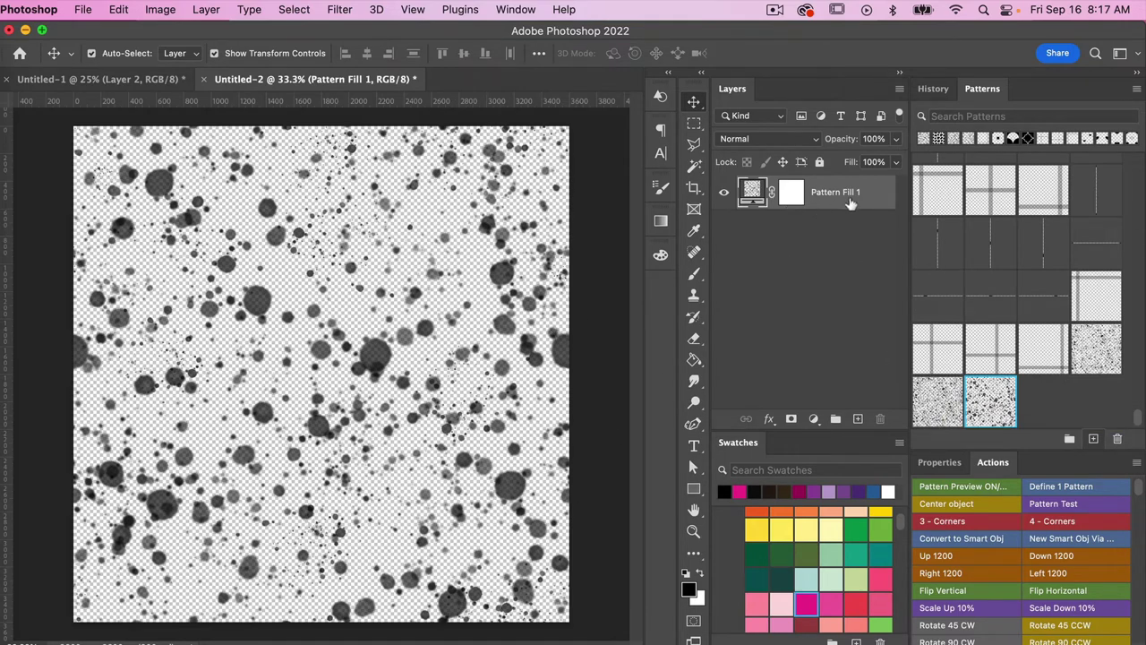
Step: Rasterize Pattern Fill 1 and delete its layer mask
right_click(861, 197)
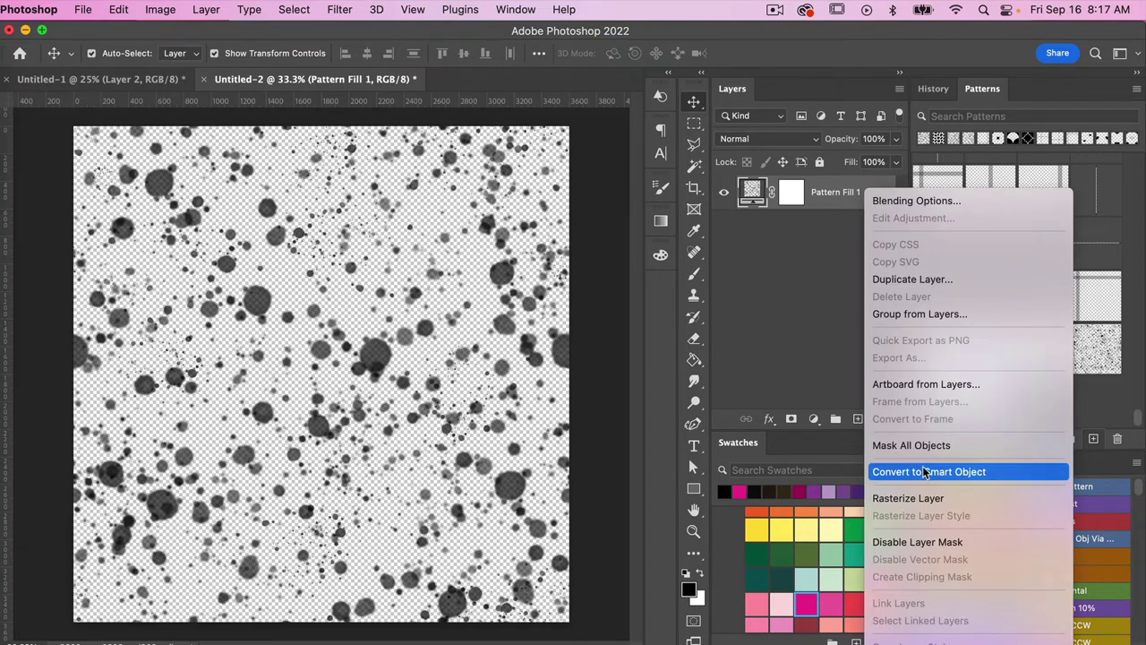
left_click(915, 500)
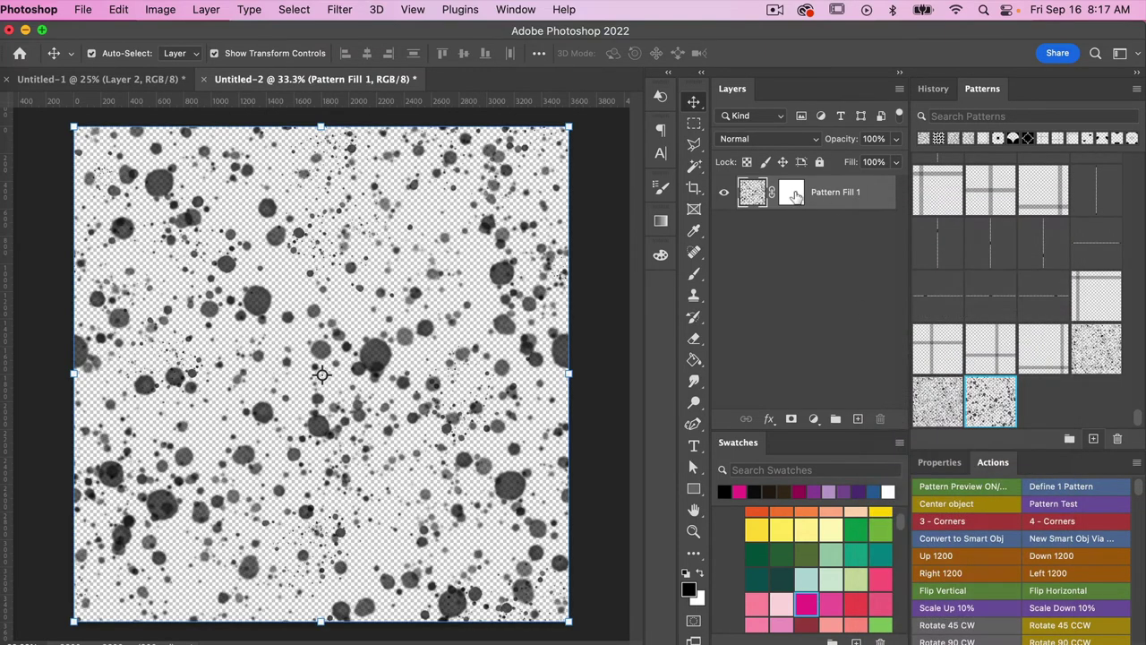
right_click(794, 193)
left_click(817, 229)
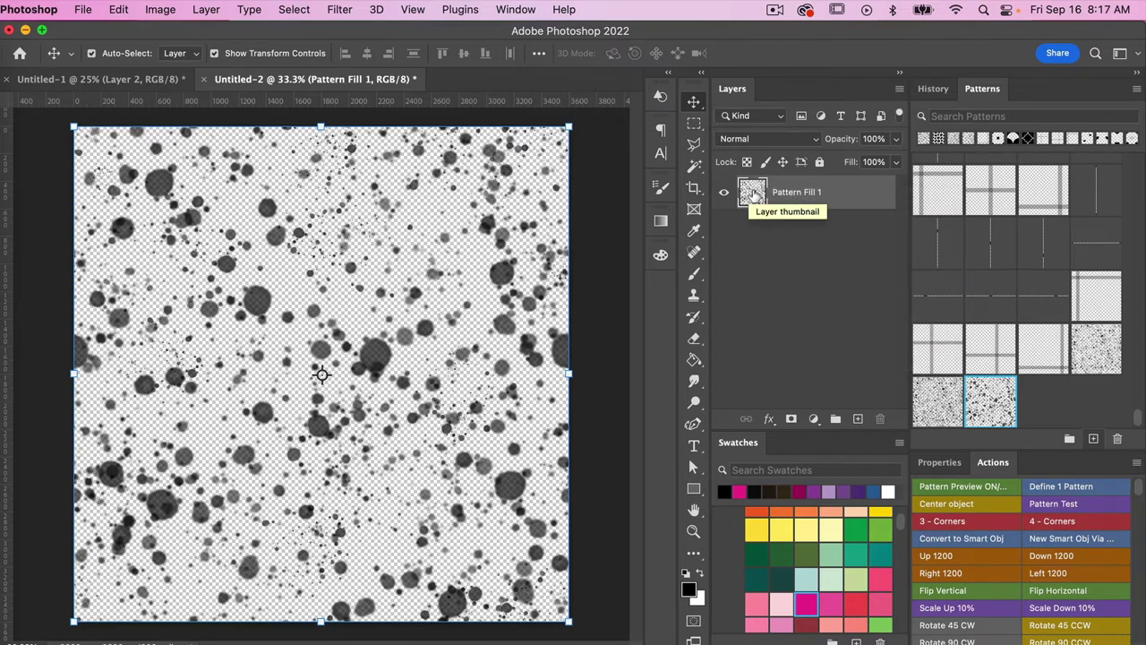
Step: Duplicate the splatter layer, rotate the copy 90°, and set its opacity to 50%
key("super+j")
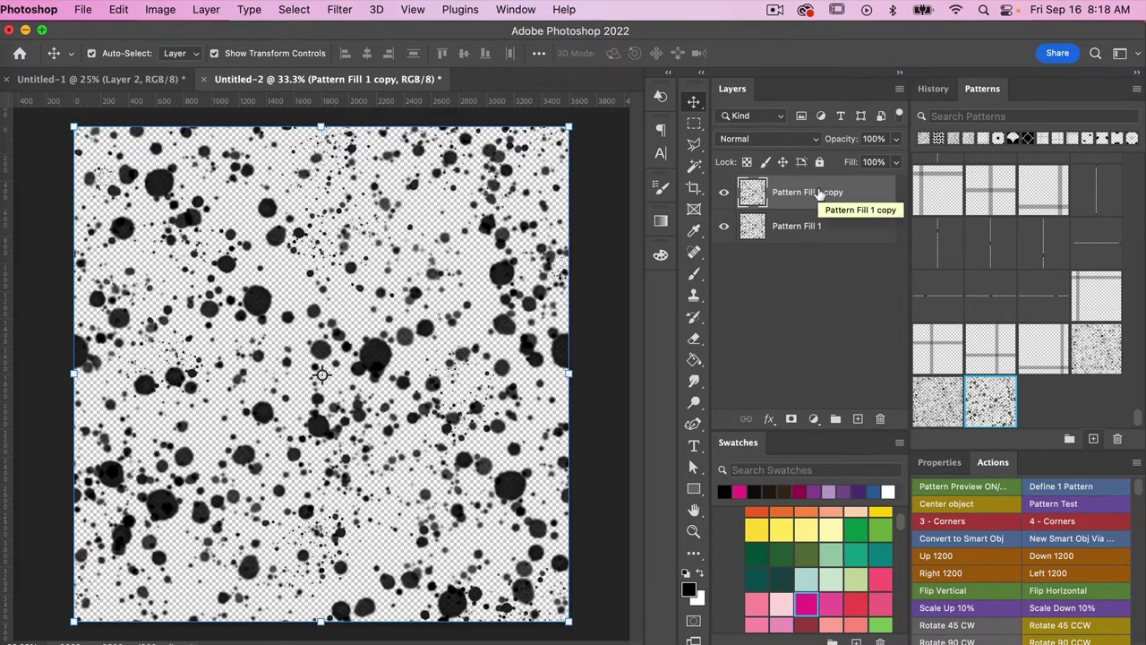
key("super+t")
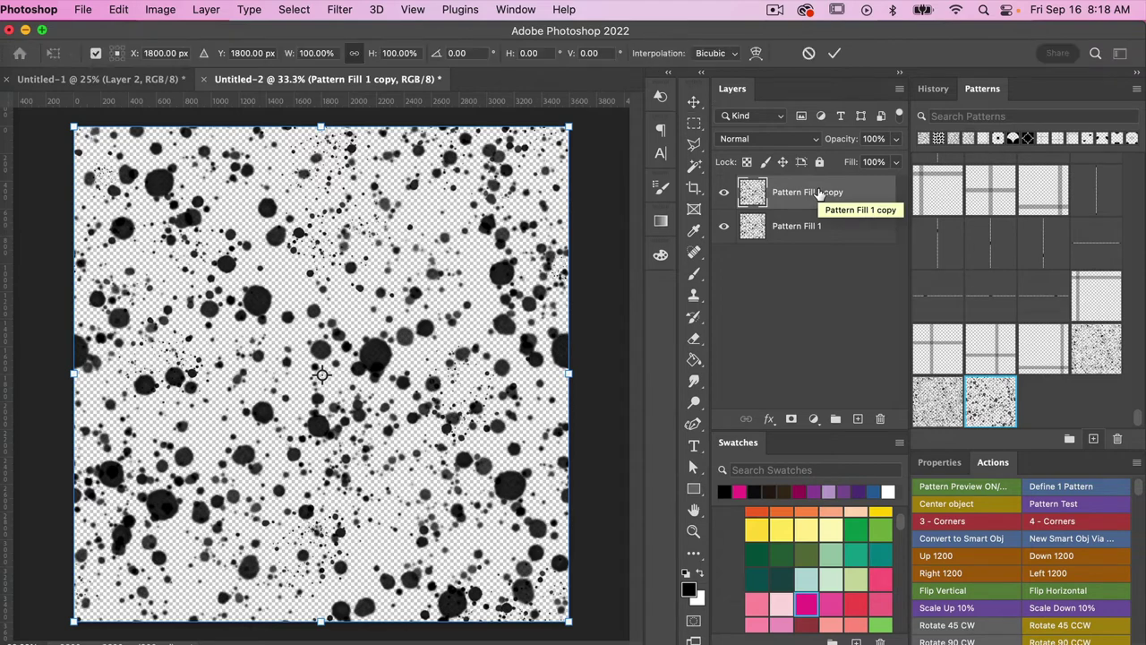
left_click(462, 54)
type("90")
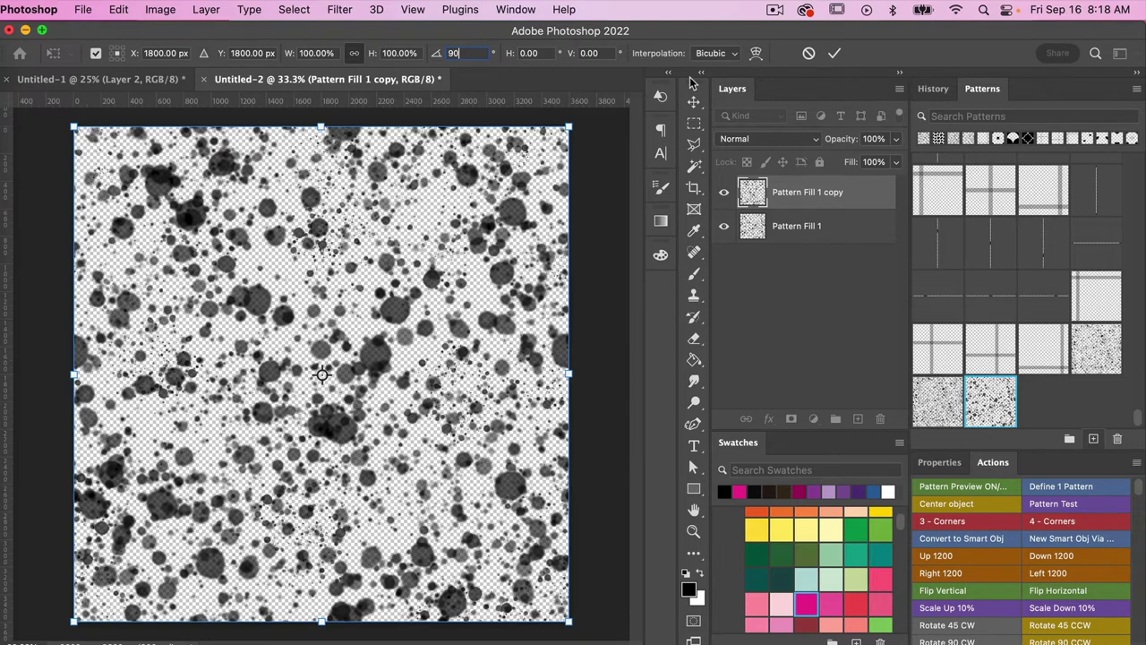
left_click(834, 52)
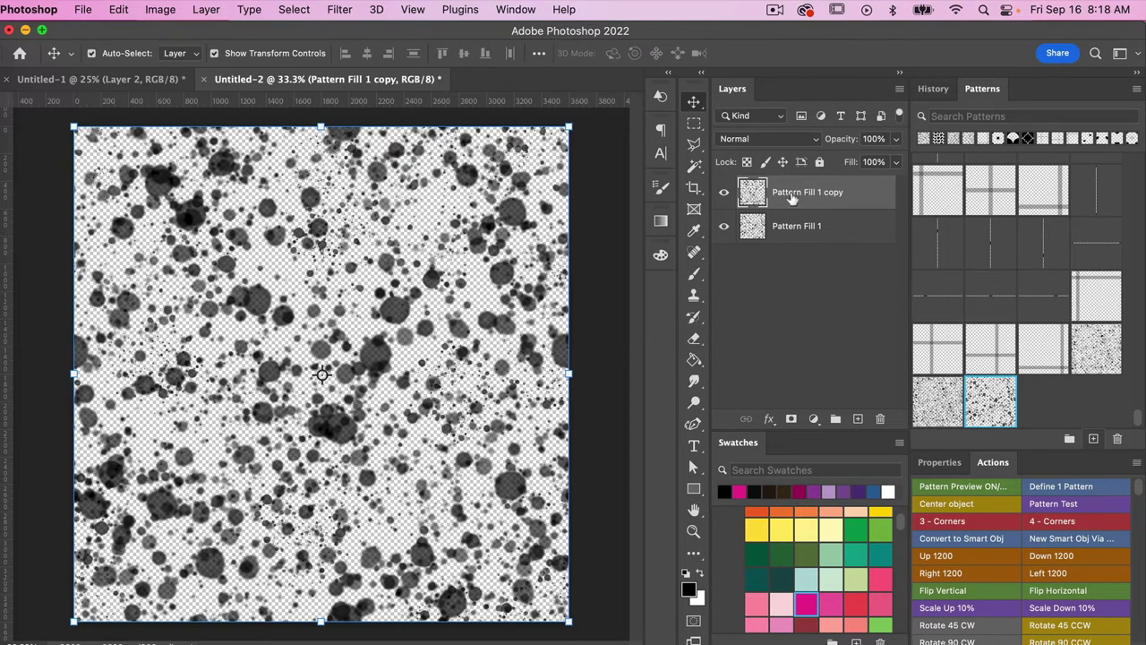
left_click(875, 138)
type("50")
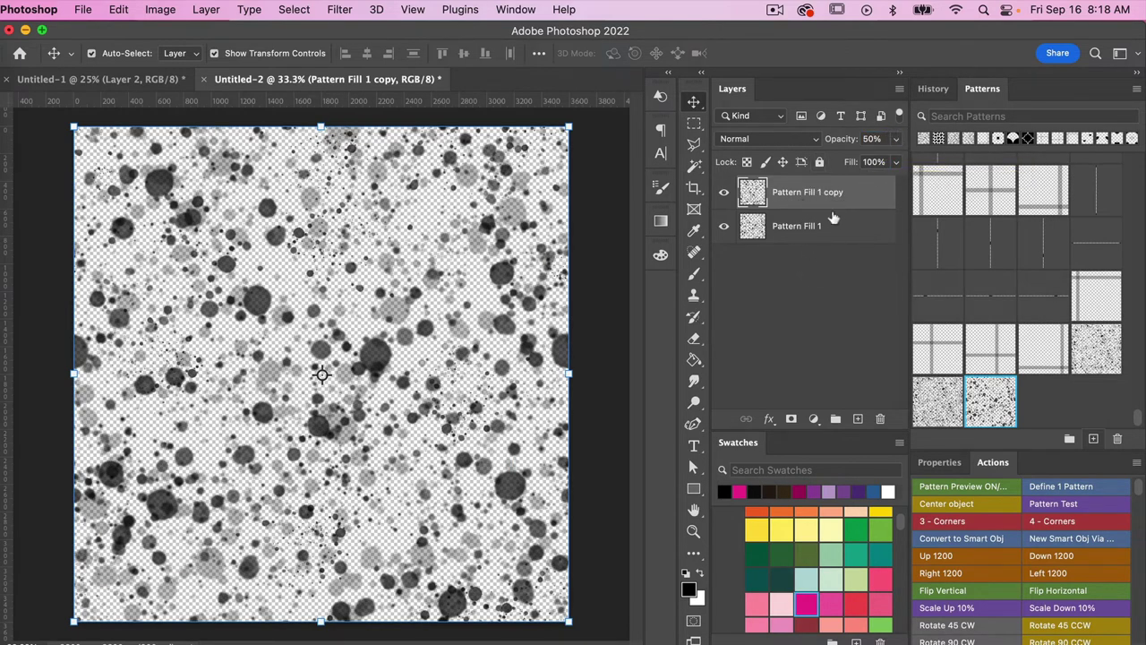
Step: Define the blended splatter as a new pattern and apply it as Pattern Fill 2
left_click(1065, 484)
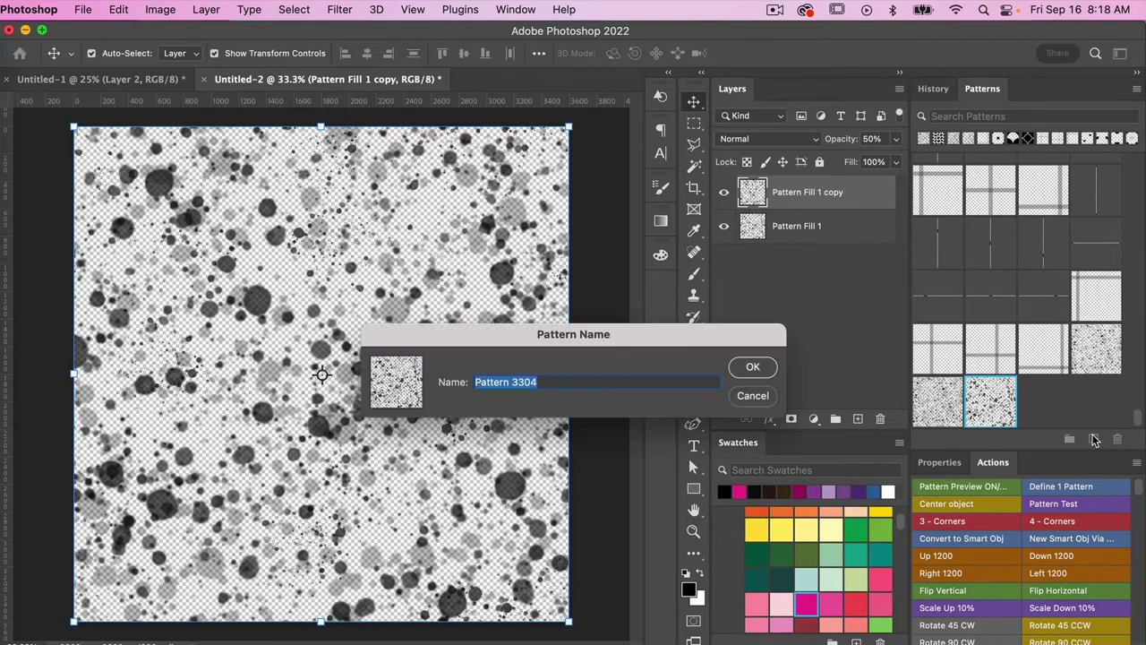
left_click(755, 369)
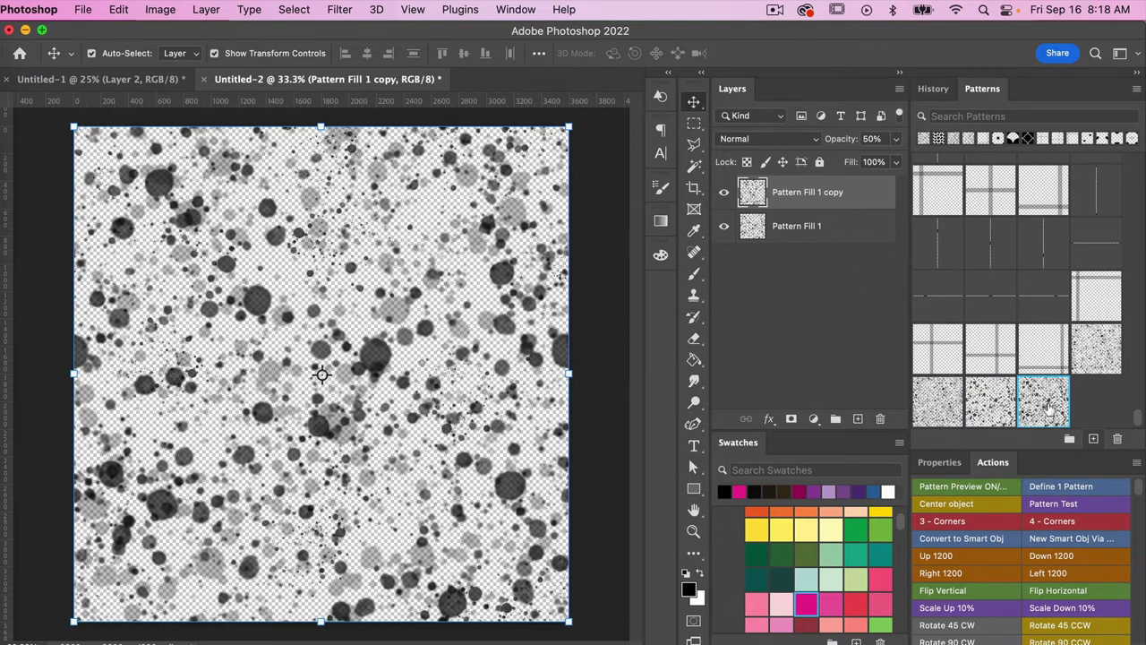
left_click_drag(1050, 407, 812, 184)
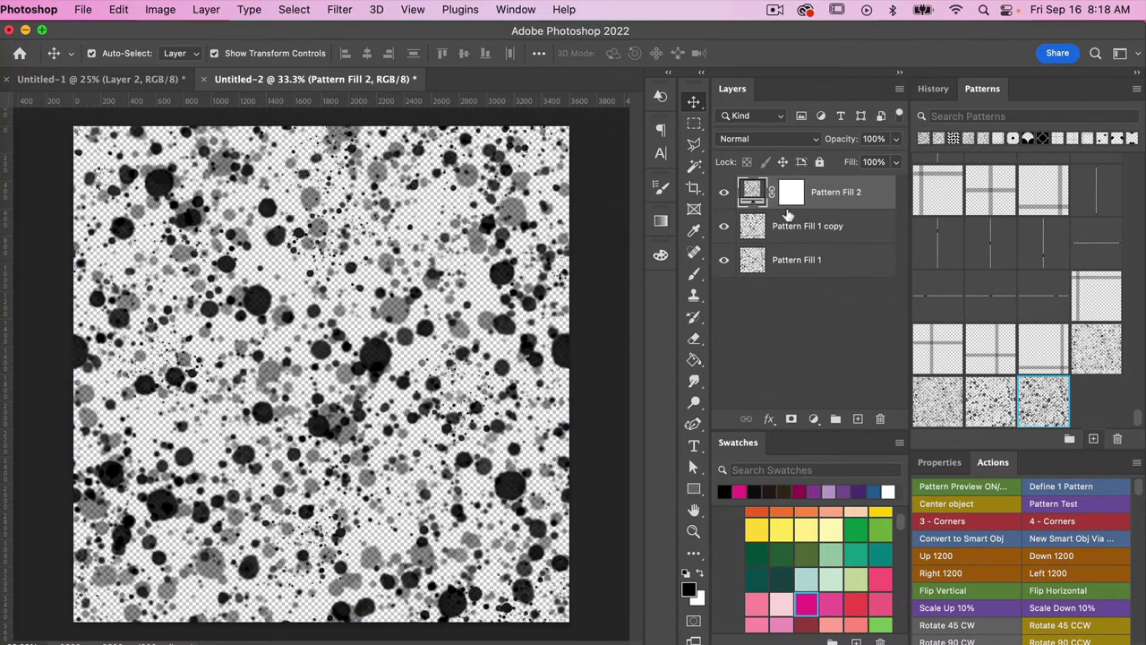
Step: Delete Pattern Fill 1 and its copy, leaving only Pattern Fill 2
left_click(819, 226)
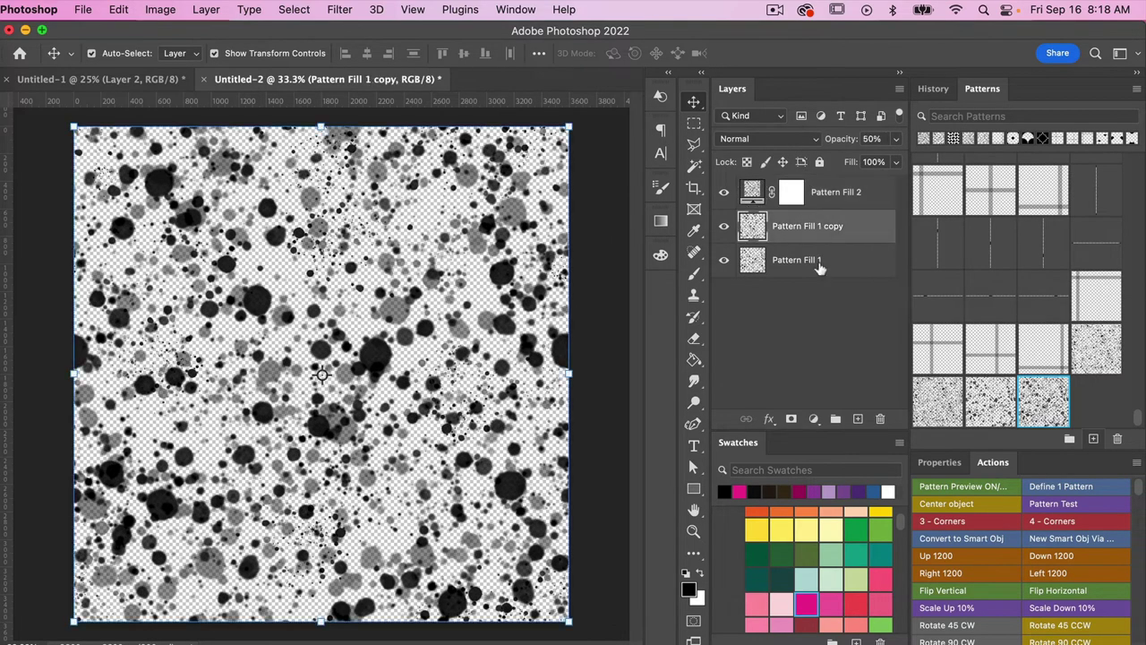
left_click(819, 263, "shift")
left_click(881, 419)
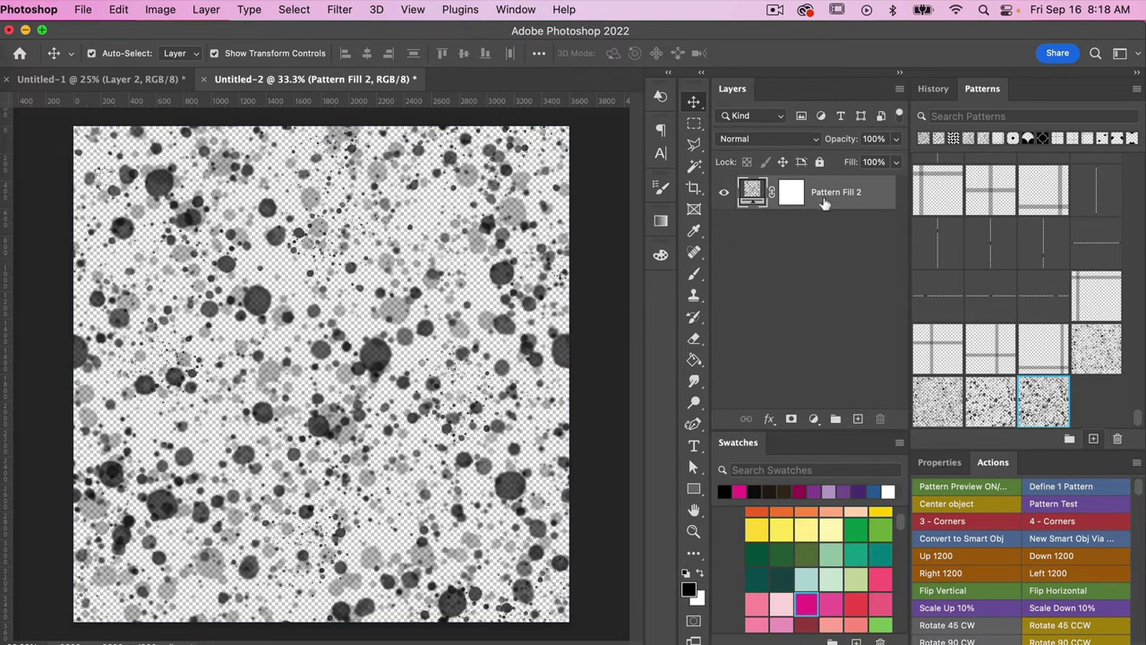
Step: Add a black Solid Color fill layer and move it below Pattern Fill 2
left_click(813, 419)
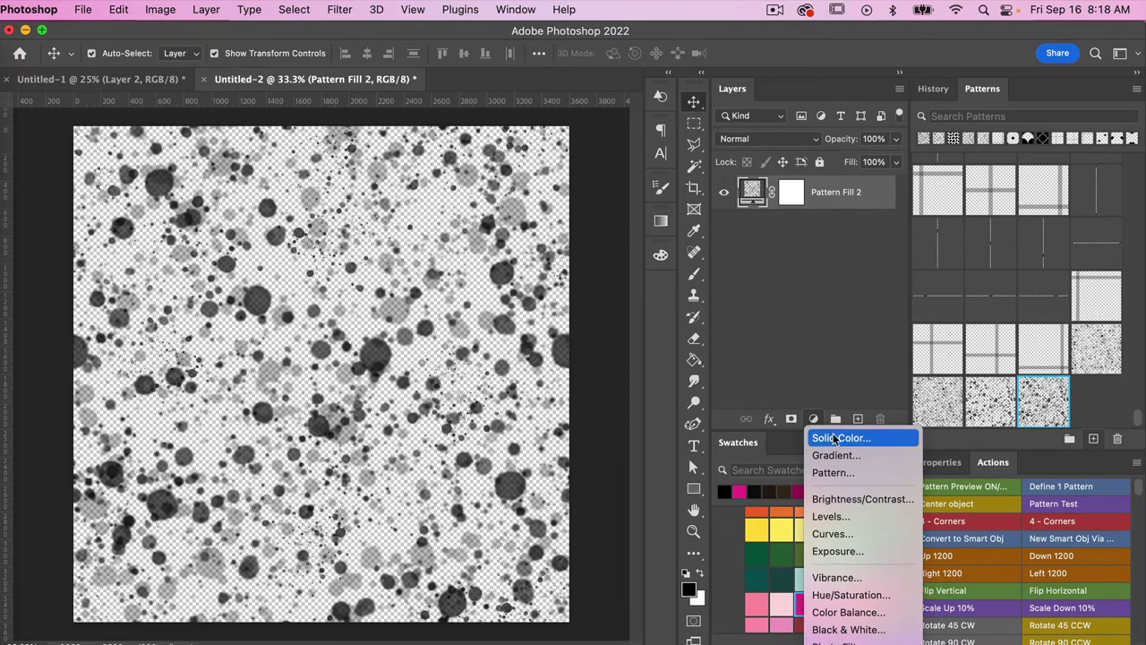
left_click(835, 438)
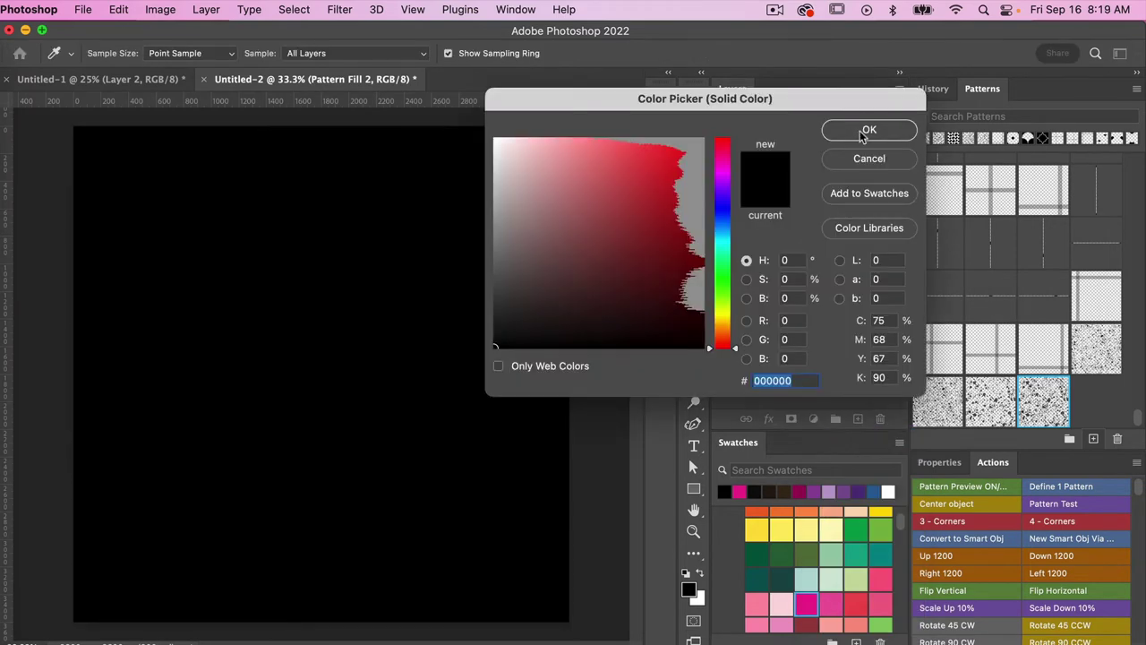
left_click(868, 131)
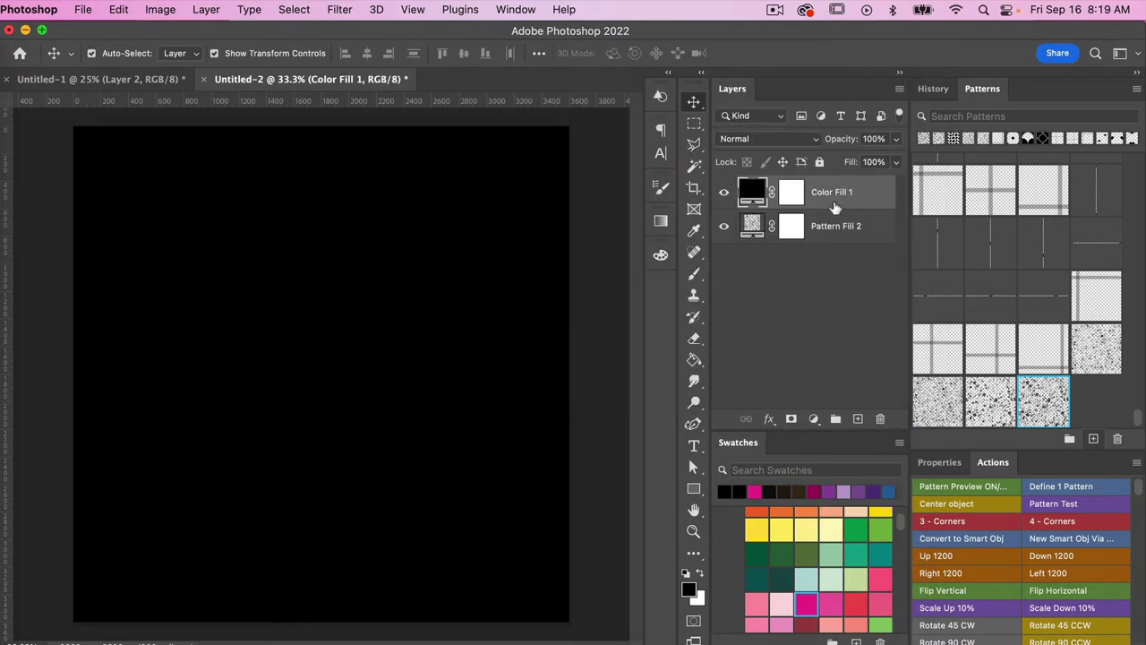
left_click_drag(833, 204, 829, 250)
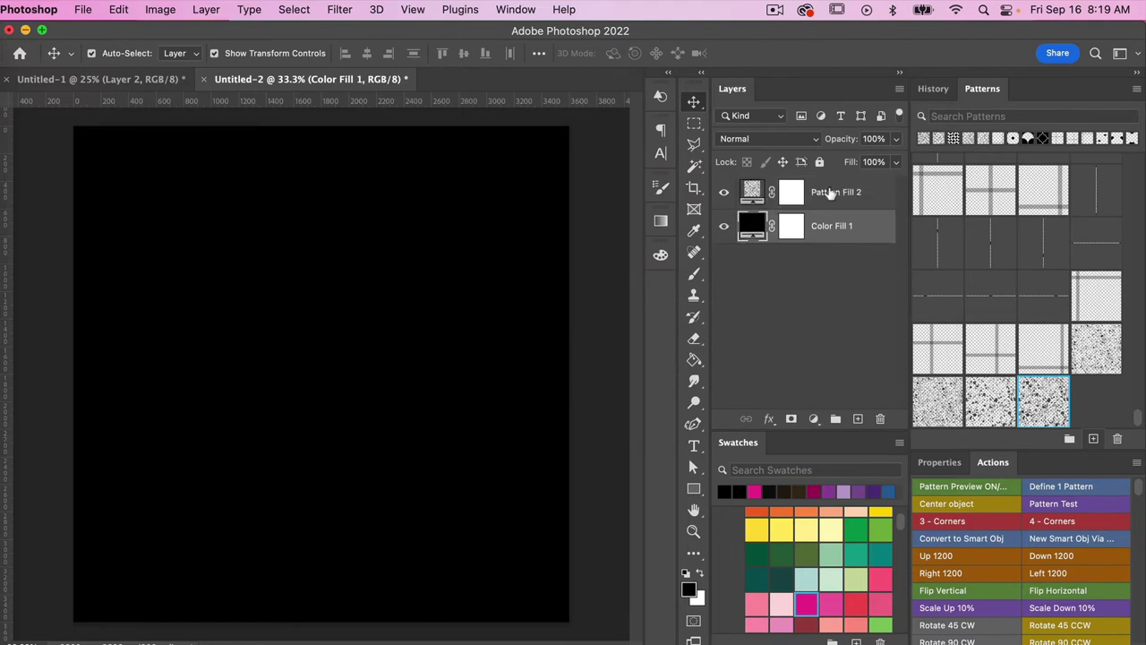
Step: Add a pink #ed2a91 Solid Color fill above Pattern Fill 2 and clip it to the splatter
left_click(831, 193)
left_click(813, 418)
left_click(833, 442)
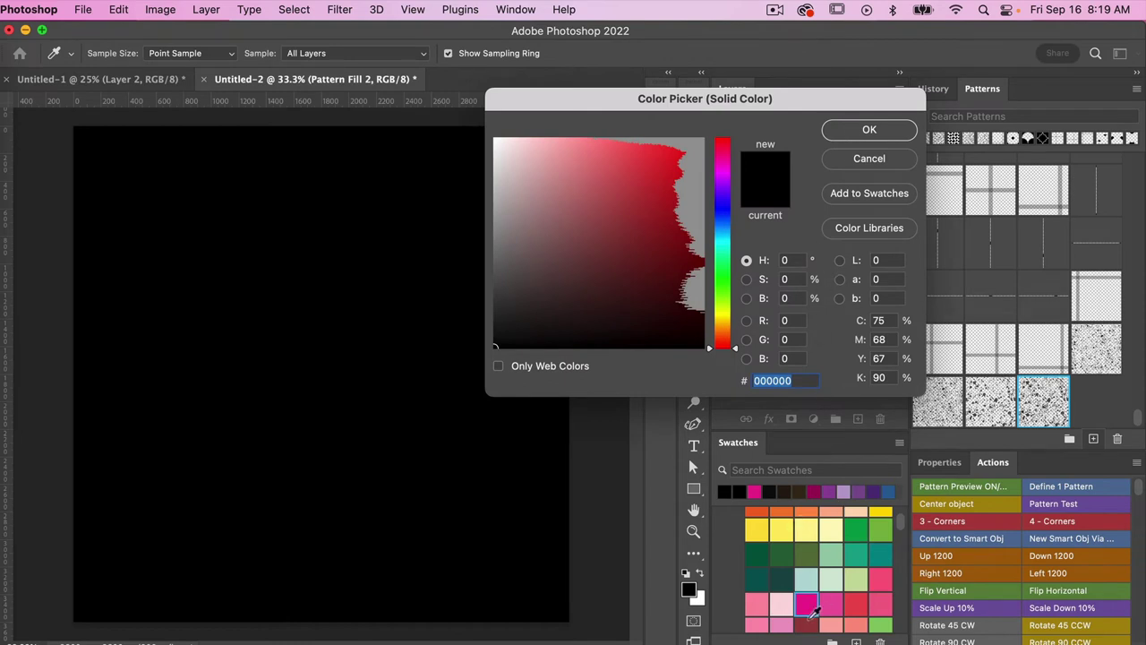
left_click(805, 606)
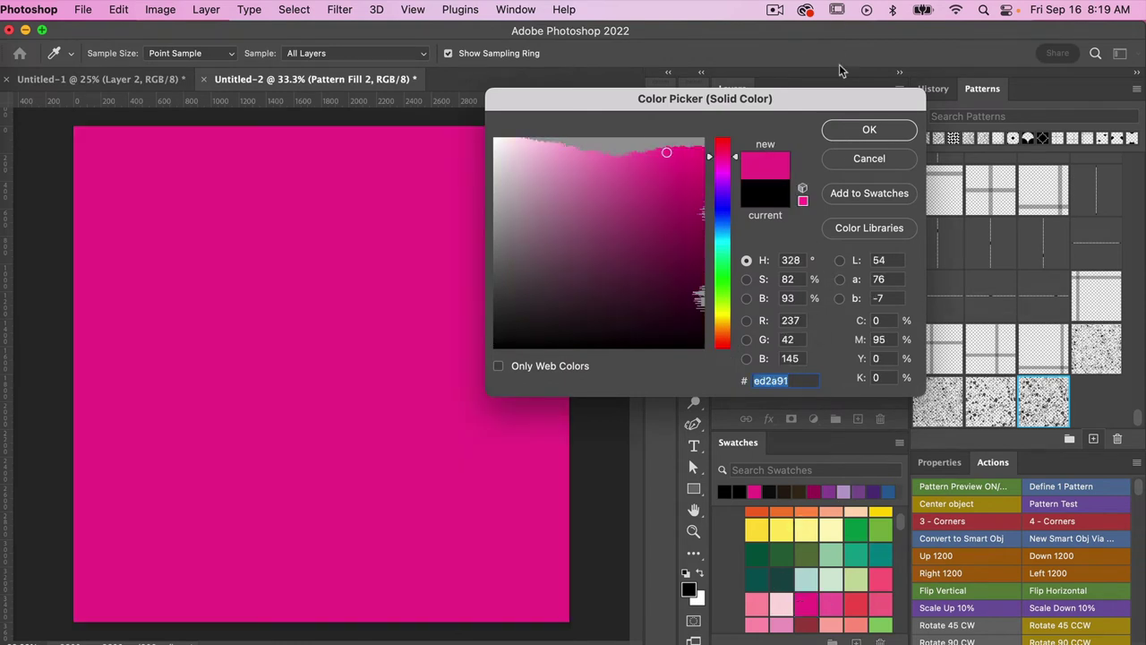
left_click(852, 132)
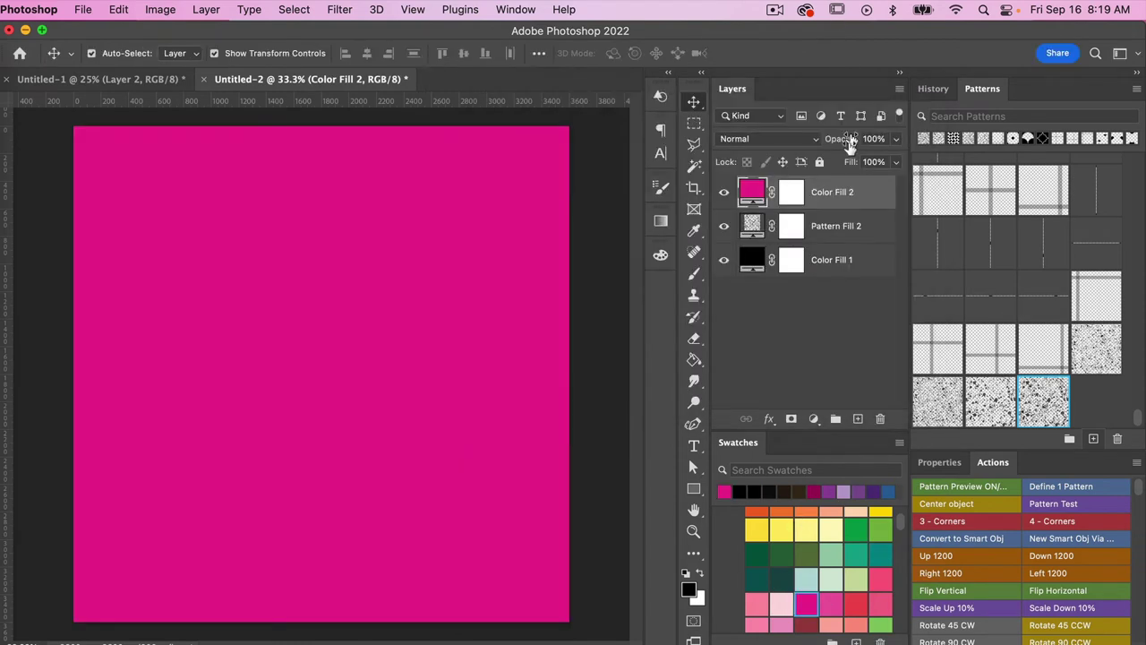
left_click(773, 213, "alt")
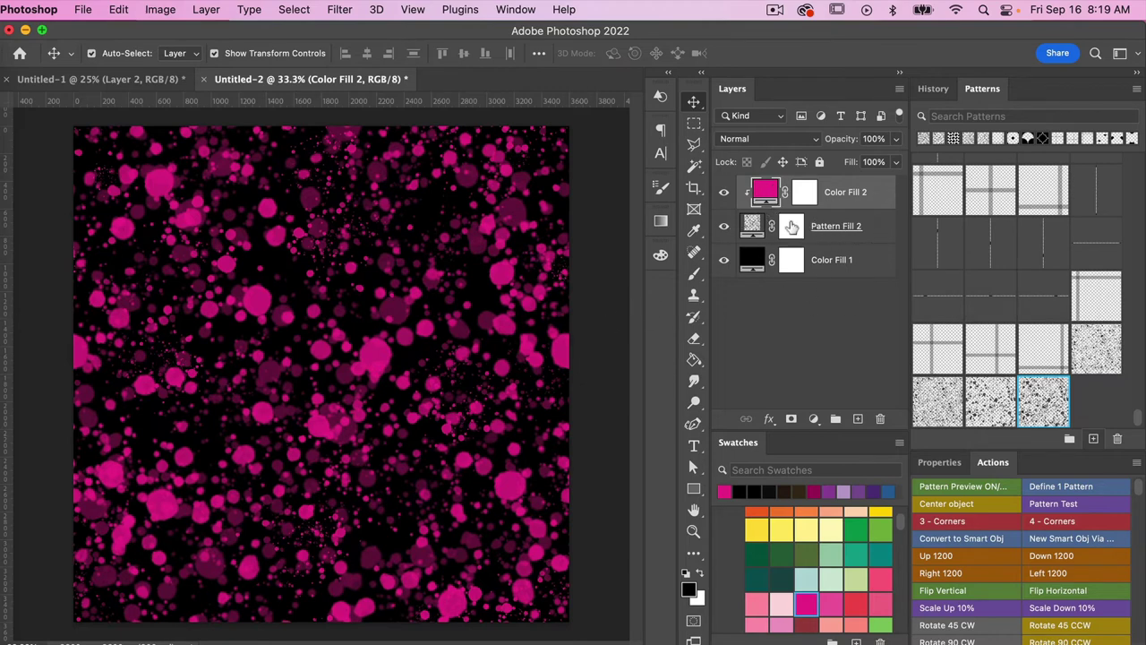
Step: Change the Pattern Fill 2 scale to 50% in the Pattern Fill settings
left_click(759, 228)
double_click(759, 224)
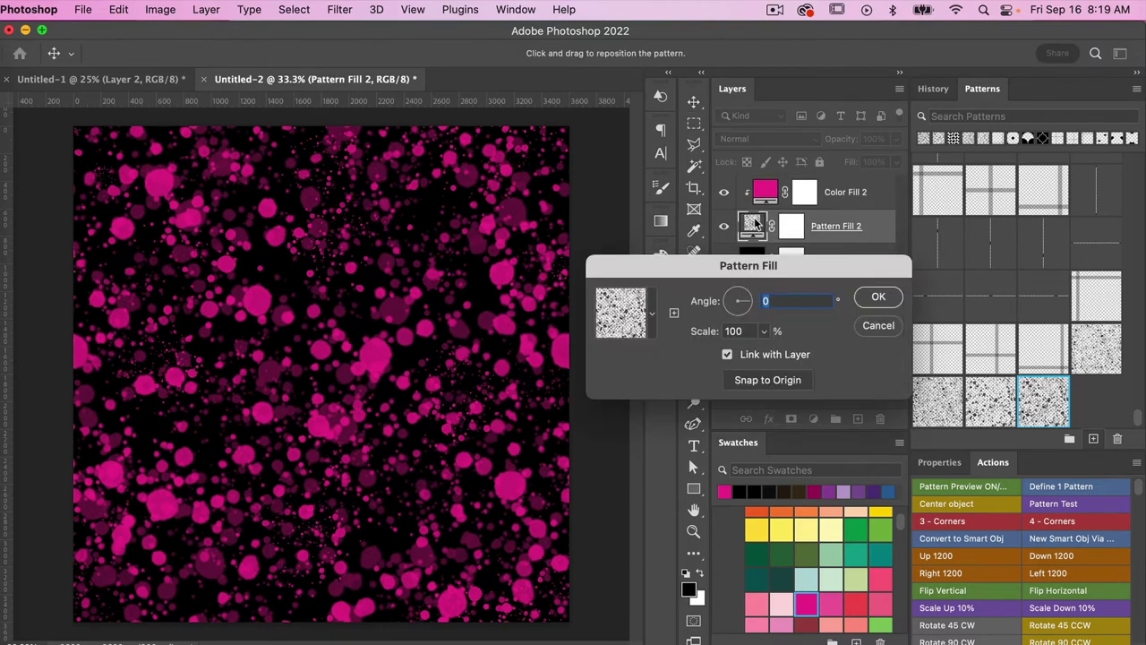
left_click_drag(749, 330, 689, 334)
type("50")
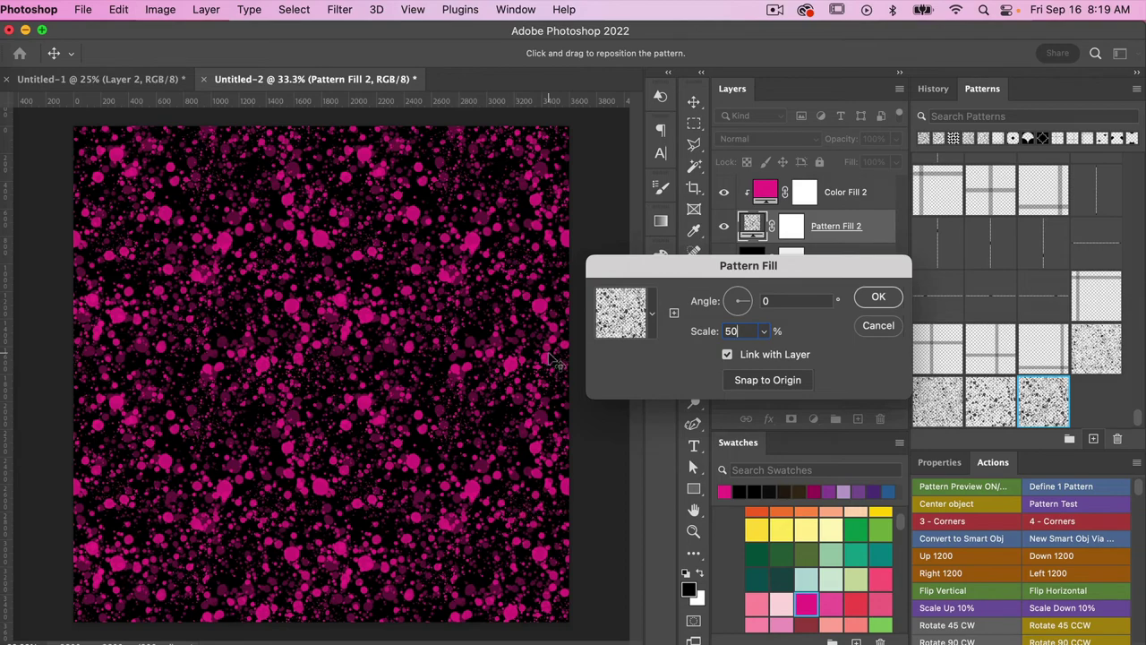
left_click(874, 298)
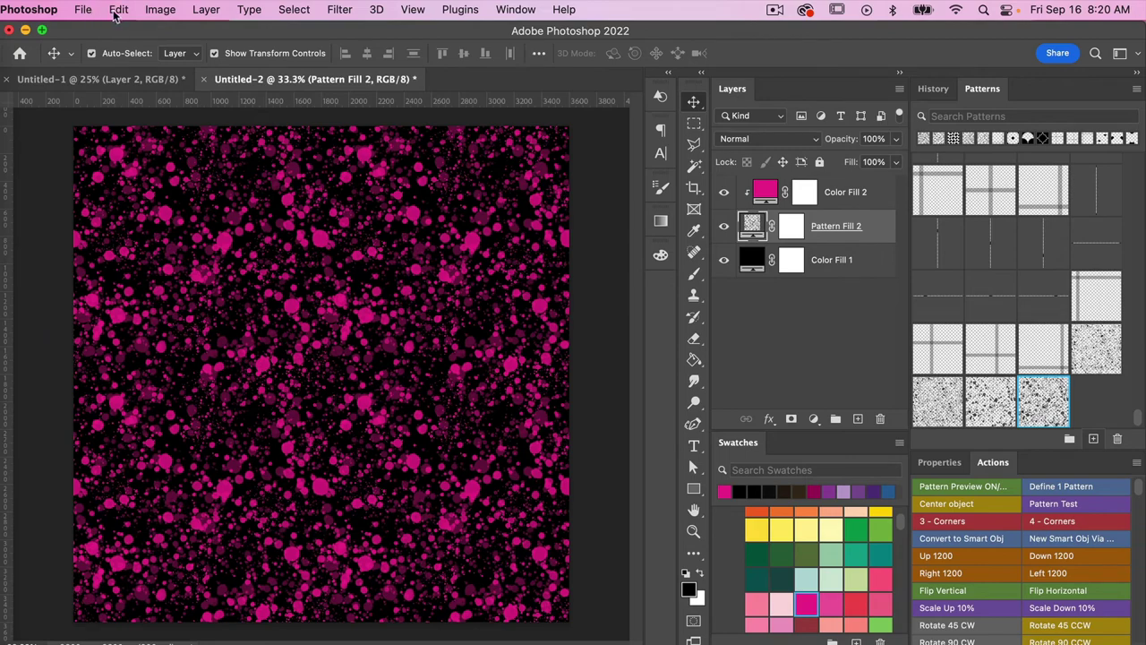
Step: Open Export As for Untitled-2 and keep JPG format at 3600 × 3600 px
left_click(85, 10)
mouse_move(107, 248)
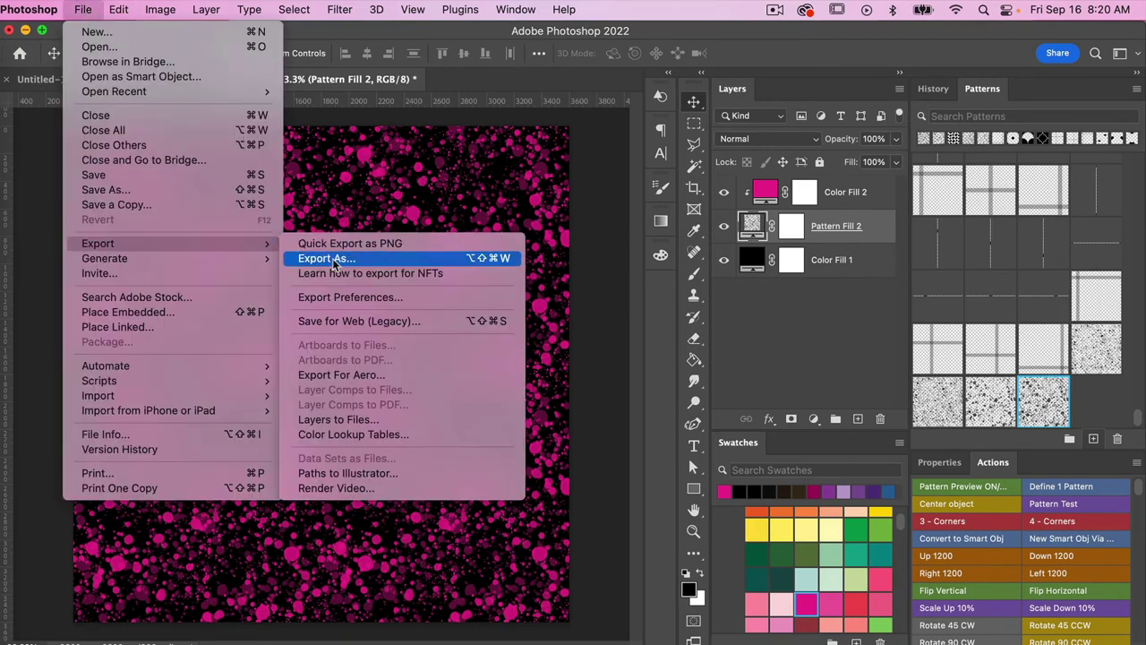
left_click(327, 259)
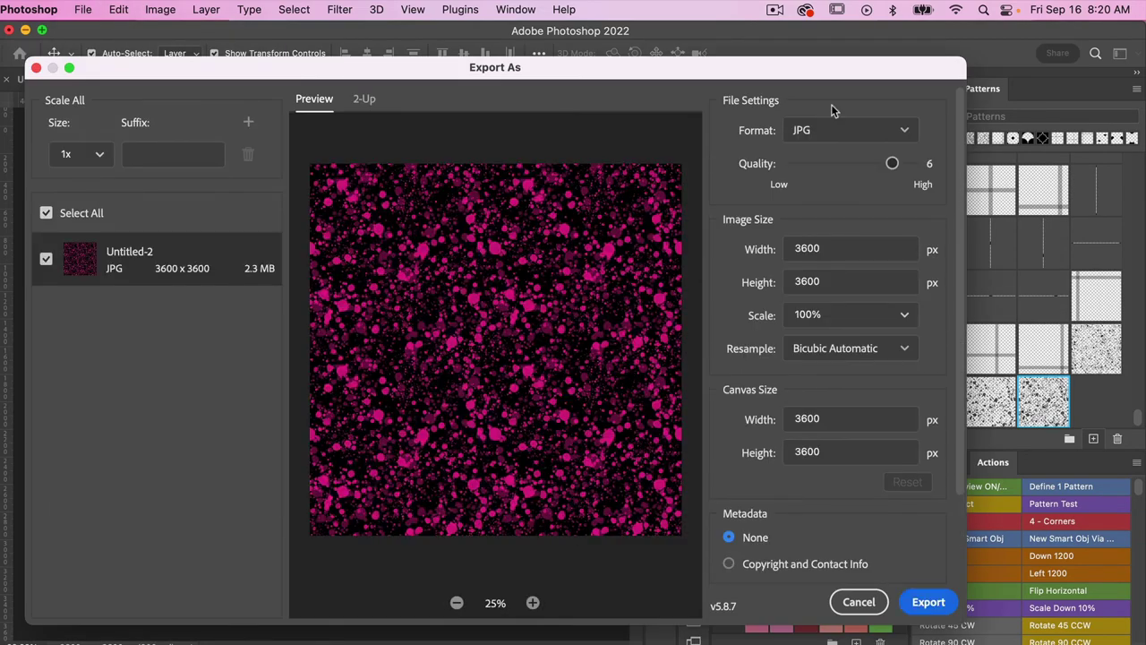
left_click(869, 135)
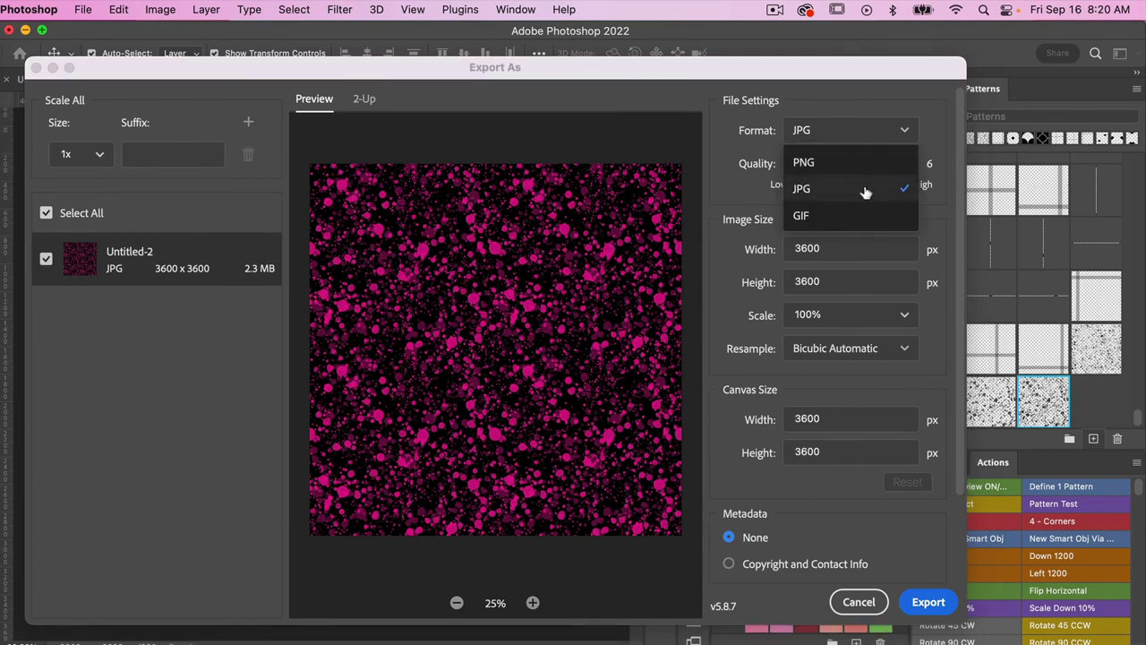
left_click(934, 131)
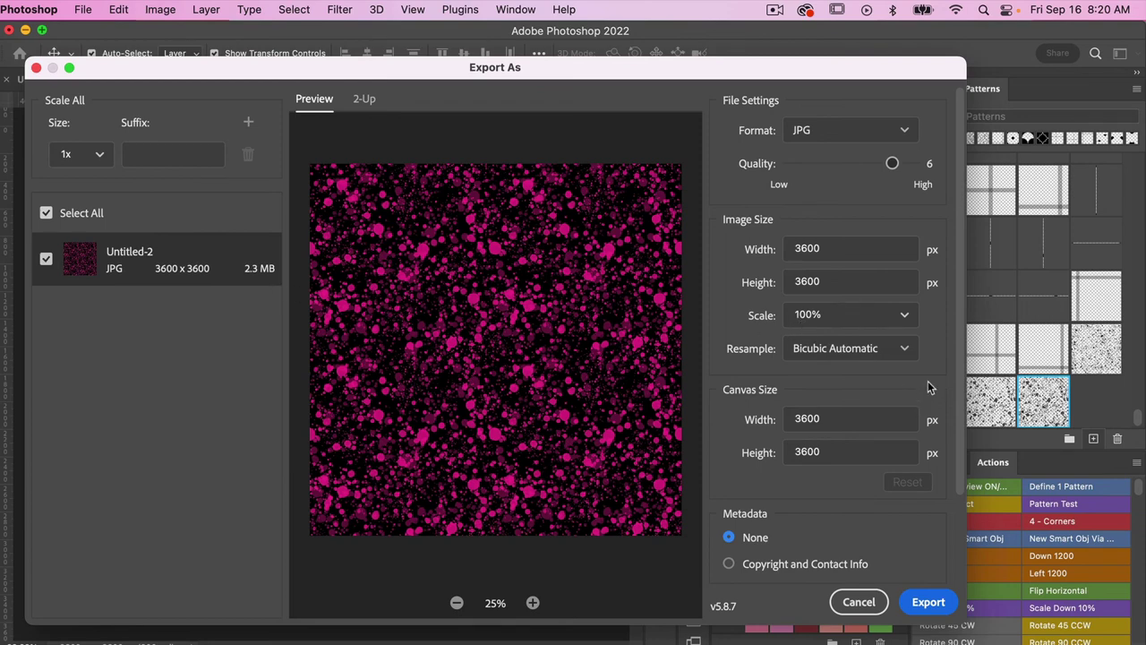
scroll(928, 380, "down", 3)
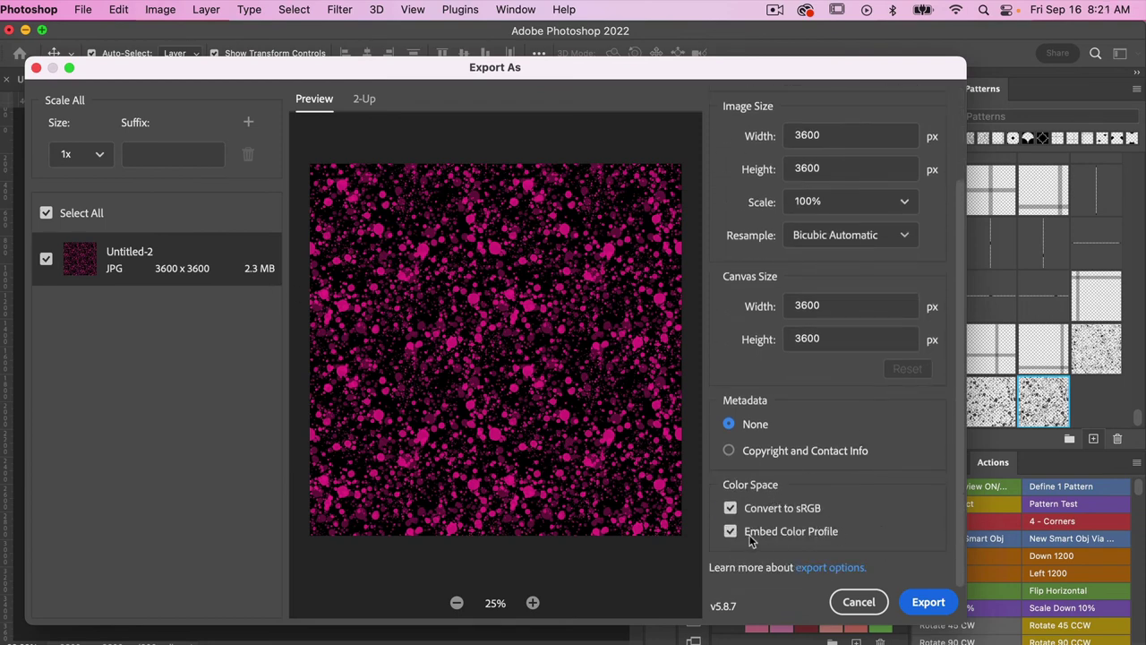